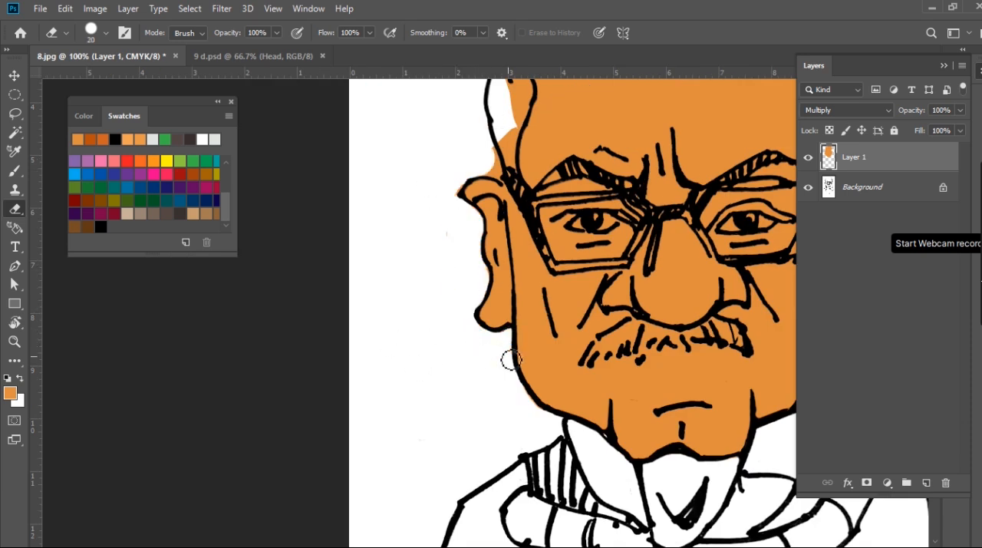
# Erase the orange overspill along the outer outline of the bald crown with the 20 px Eraser
pyautogui.scroll(4, 525, 144)
pyautogui.moveTo(522, 153)
pyautogui.mouseDown()
pyautogui.moveTo(497, 205)
pyautogui.moveTo(508, 253)
pyautogui.moveTo(487, 337)
pyautogui.moveTo(478, 314)
pyautogui.moveTo(490, 195)
pyautogui.mouseUp()
pyautogui.moveTo(642, 87); pyautogui.dragTo(440, 250)
pyautogui.moveTo(563, 257)
pyautogui.mouseDown()
pyautogui.moveTo(608, 285)
pyautogui.moveTo(611, 267)
pyautogui.mouseUp()
pyautogui.click(405, 244)
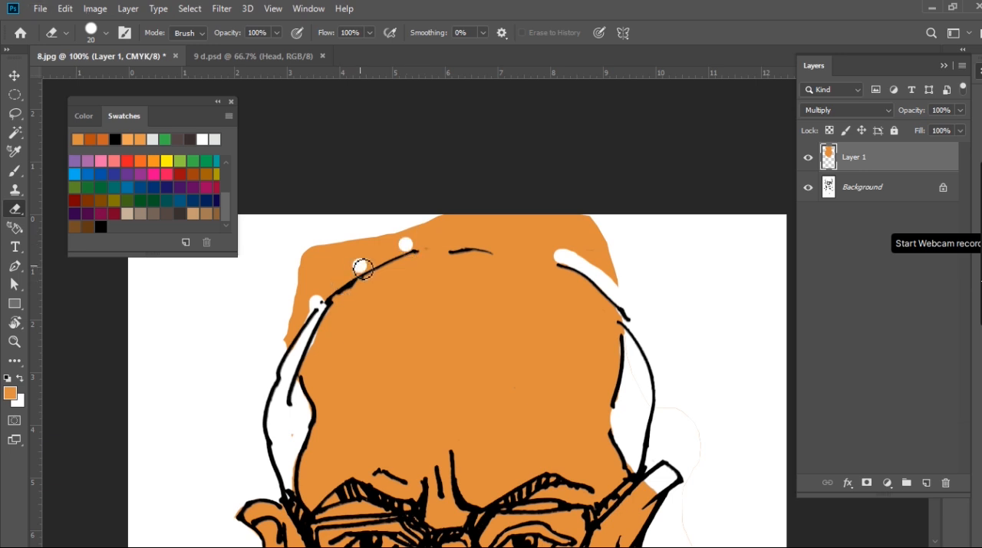
pyautogui.moveTo(321, 304)
pyautogui.mouseDown()
pyautogui.moveTo(416, 245)
pyautogui.moveTo(510, 244)
pyautogui.mouseUp()
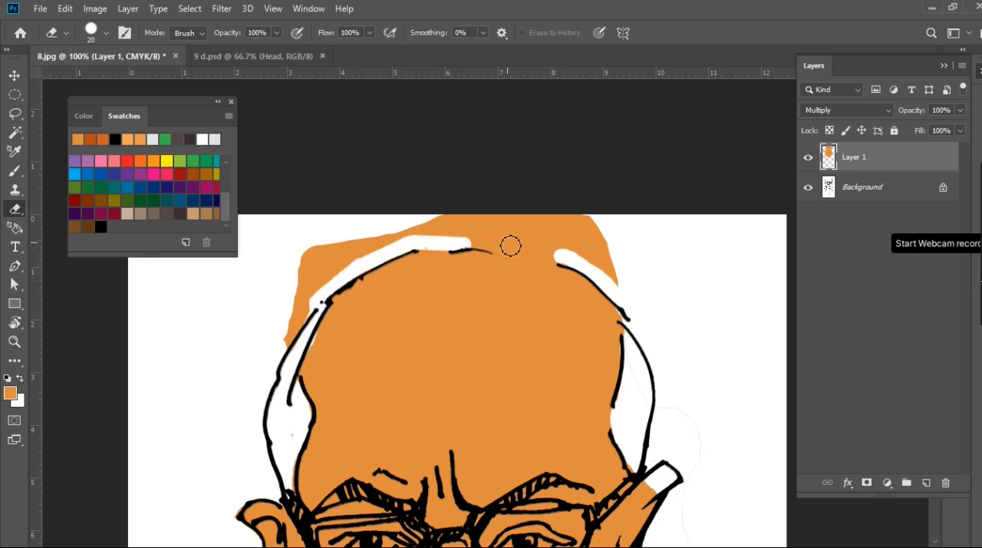
pyautogui.moveTo(566, 264); pyautogui.dragTo(422, 215)
pyautogui.moveTo(311, 310); pyautogui.dragTo(281, 357)
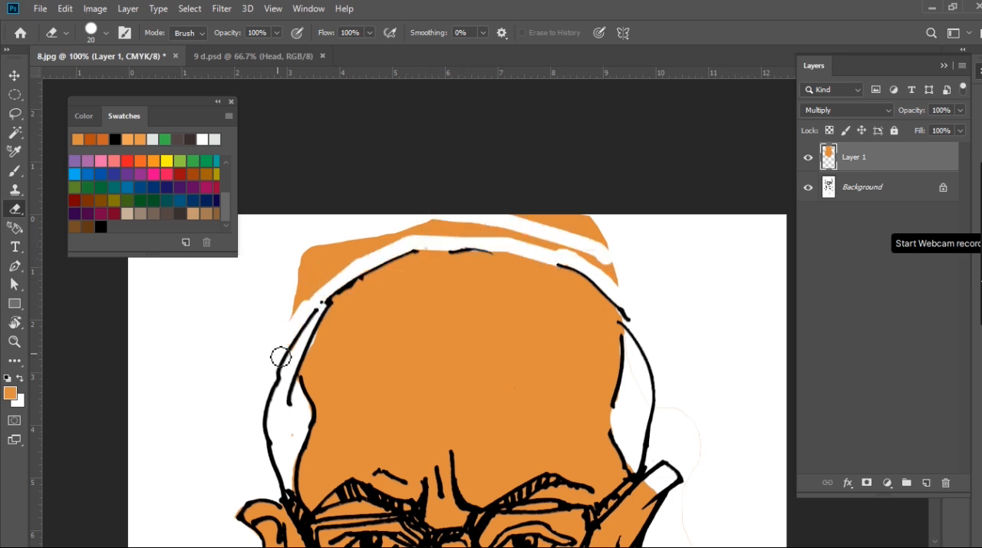
# Enlarge the Eraser to 35 px and clear the remaining orange band above the head
pyautogui.press(']')
pyautogui.moveTo(299, 277)
pyautogui.mouseDown()
pyautogui.moveTo(381, 228)
pyautogui.moveTo(315, 279)
pyautogui.moveTo(630, 254)
pyautogui.mouseUp()
pyautogui.hotkey('ctrl', '0')
pyautogui.scroll(1, 490, 378)
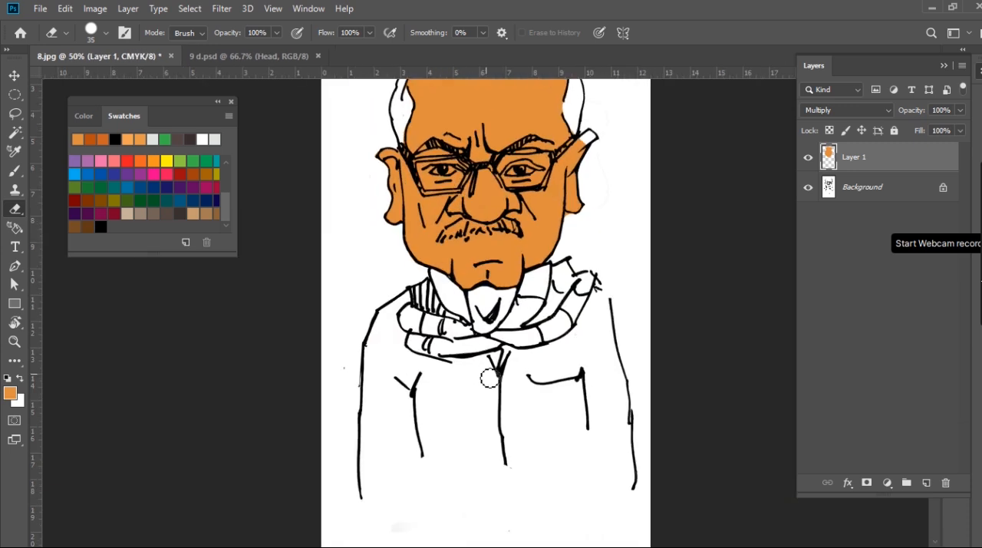
# Add a new layer above Layer 1 and name it panjabi
pyautogui.moveTo(547, 170); pyautogui.dragTo(559, 177)
pyautogui.press('l')
pyautogui.click(927, 484)
pyautogui.doubleClick(855, 157)
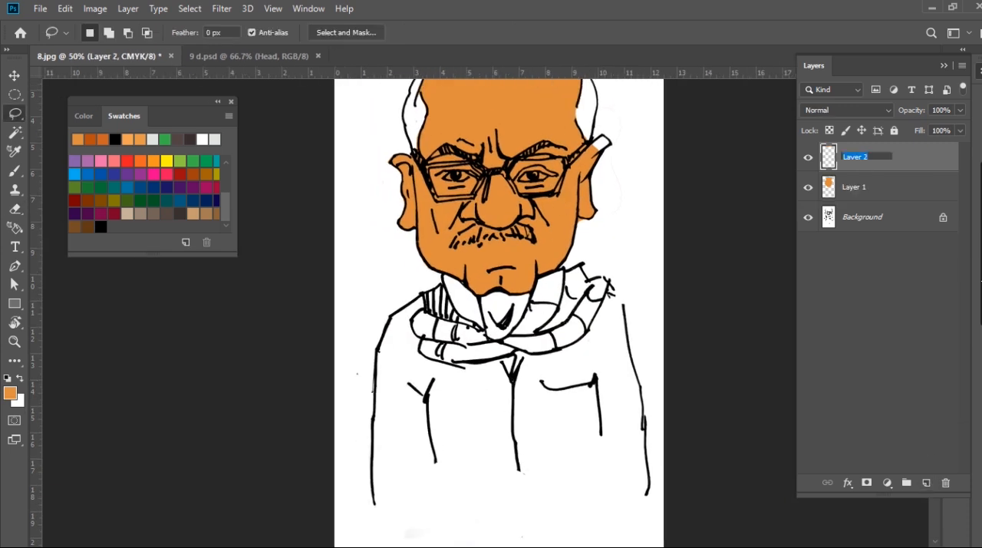
pyautogui.press('Return')
# Outline the whole coat below the scarf with the Lasso and set the background colour to light grey ece7e7
pyautogui.moveTo(427, 287)
pyautogui.mouseDown()
pyautogui.moveTo(359, 533)
pyautogui.moveTo(702, 498)
pyautogui.moveTo(599, 287)
pyautogui.moveTo(468, 354)
pyautogui.moveTo(428, 287)
pyautogui.mouseUp()
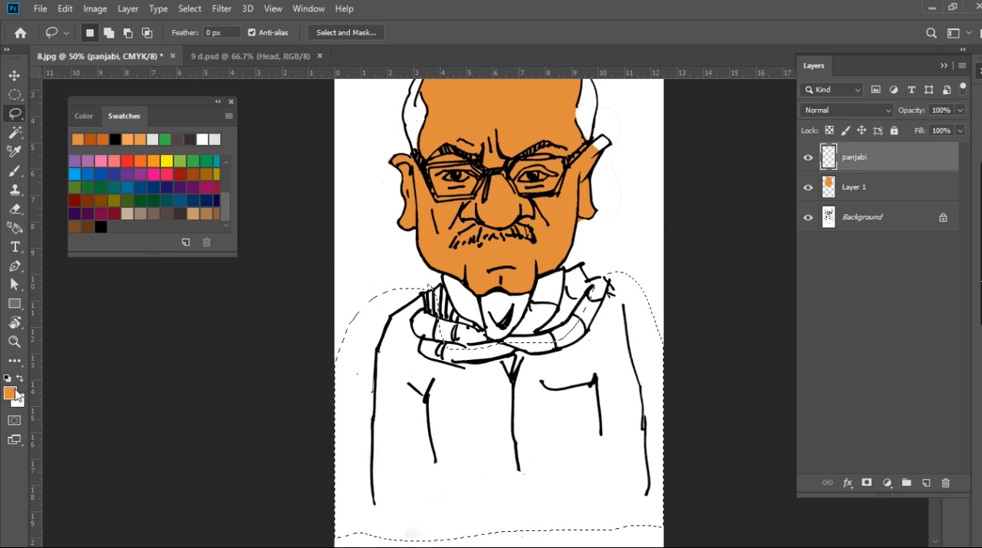
pyautogui.click(19, 402)
pyautogui.click(563, 314)
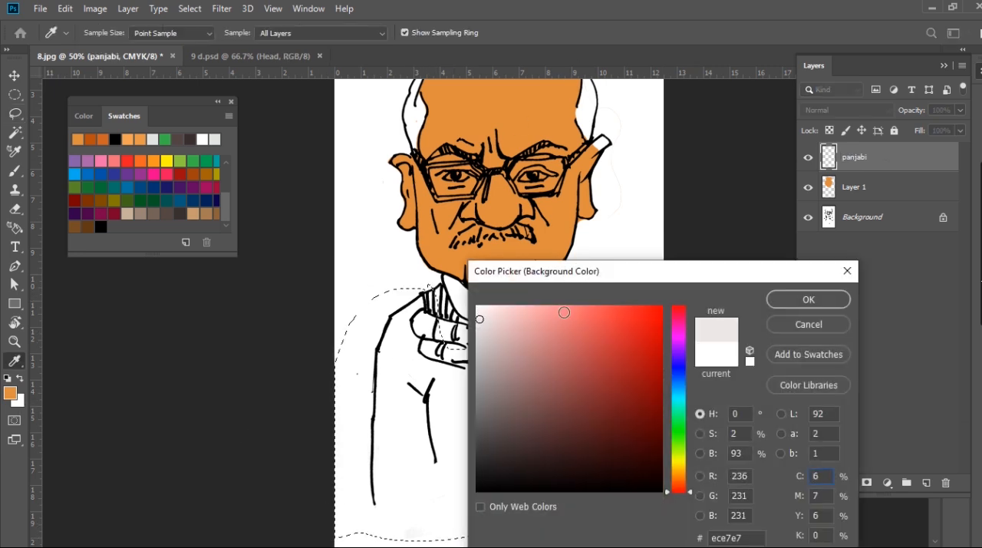
pyautogui.press('Return')
# Fill the coat selection with the light grey background colour and set the panjabi layer's blend mode to Multiply
pyautogui.hotkey('alt', 'BackSpace')
pyautogui.hotkey('ctrl', 'z')
pyautogui.hotkey('ctrl', 'BackSpace')
pyautogui.click(888, 110)
pyautogui.click(815, 165)
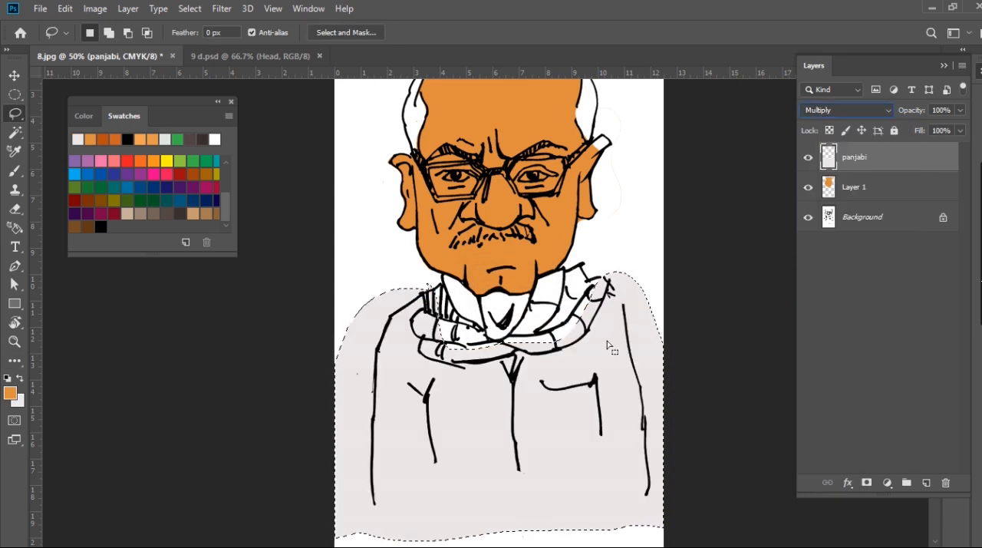
# Erase the grey just outside the coat's left shoulder and left sleeve outline
pyautogui.scroll(-2, 485, 289)
pyautogui.scroll(4, 484, 289)
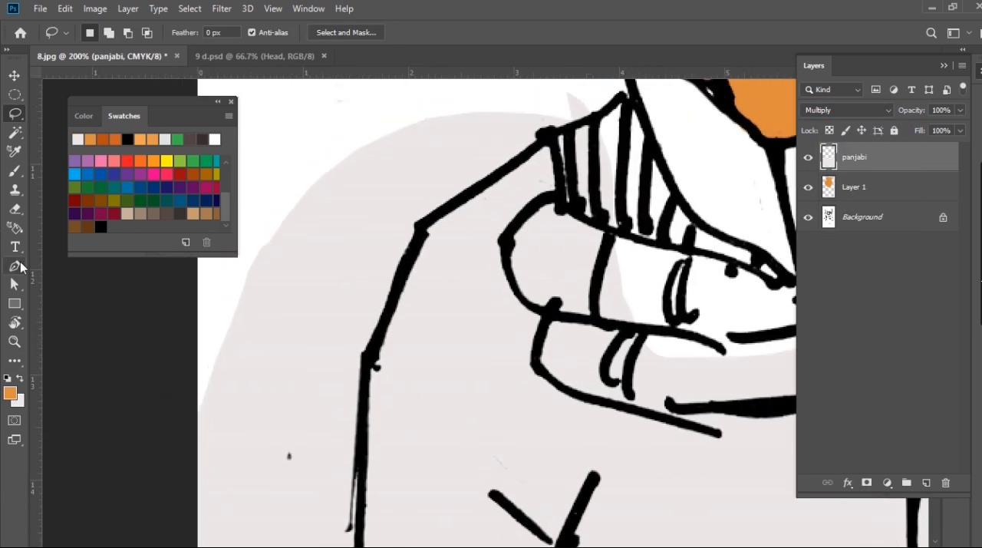
pyautogui.press('e')
pyautogui.moveTo(536, 117); pyautogui.dragTo(403, 189)
pyautogui.keyDown('shift'); pyautogui.click(353, 343); pyautogui.keyUp('shift')
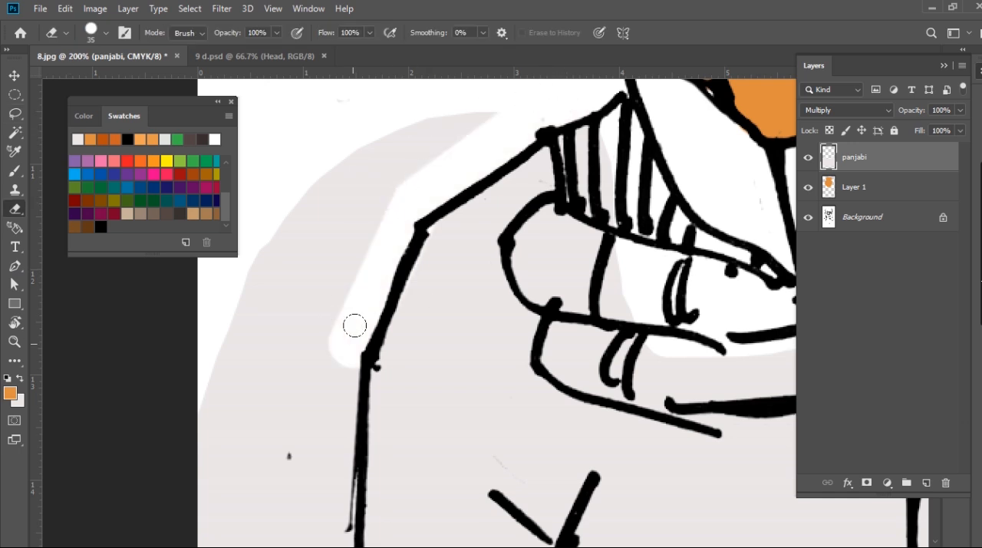
pyautogui.moveTo(387, 424); pyautogui.dragTo(463, 212)
pyautogui.keyDown('shift'); pyautogui.click(396, 431); pyautogui.keyUp('shift')
pyautogui.moveTo(540, 453); pyautogui.dragTo(540, 128)
pyautogui.keyDown('shift'); pyautogui.click(380, 302); pyautogui.keyUp('shift')
pyautogui.keyDown('shift'); pyautogui.click(396, 432); pyautogui.keyUp('shift')
pyautogui.keyDown('shift'); pyautogui.click(413, 524); pyautogui.keyUp('shift')
# Erase the grey along the outer edge of the coat's right sleeve
pyautogui.moveTo(736, 138); pyautogui.dragTo(72, 284)
pyautogui.moveTo(537, 138); pyautogui.dragTo(503, 391)
pyautogui.scroll(-2, 694, 188)
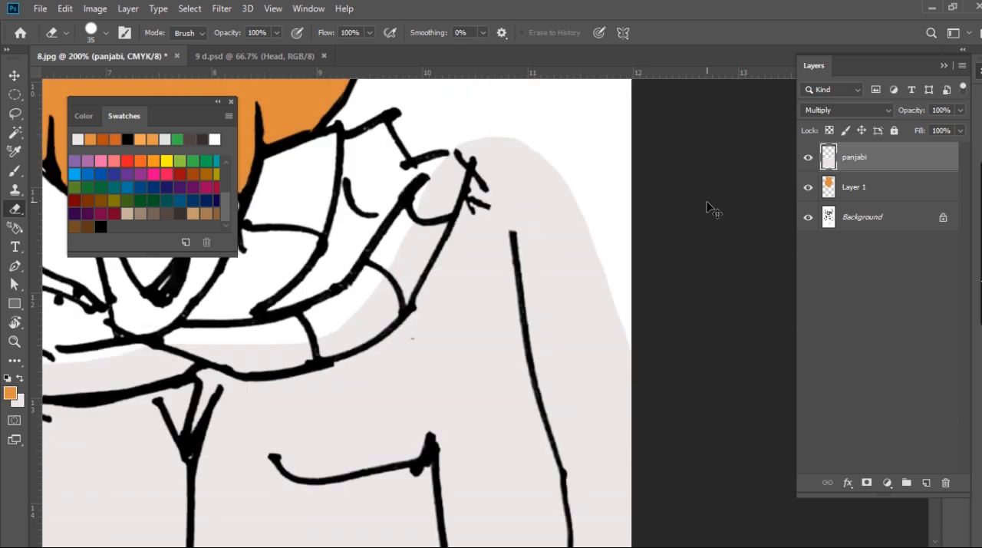
pyautogui.click(513, 252)
pyautogui.keyDown('shift'); pyautogui.click(535, 349); pyautogui.keyUp('shift')
pyautogui.keyDown('shift'); pyautogui.click(551, 423); pyautogui.keyUp('shift')
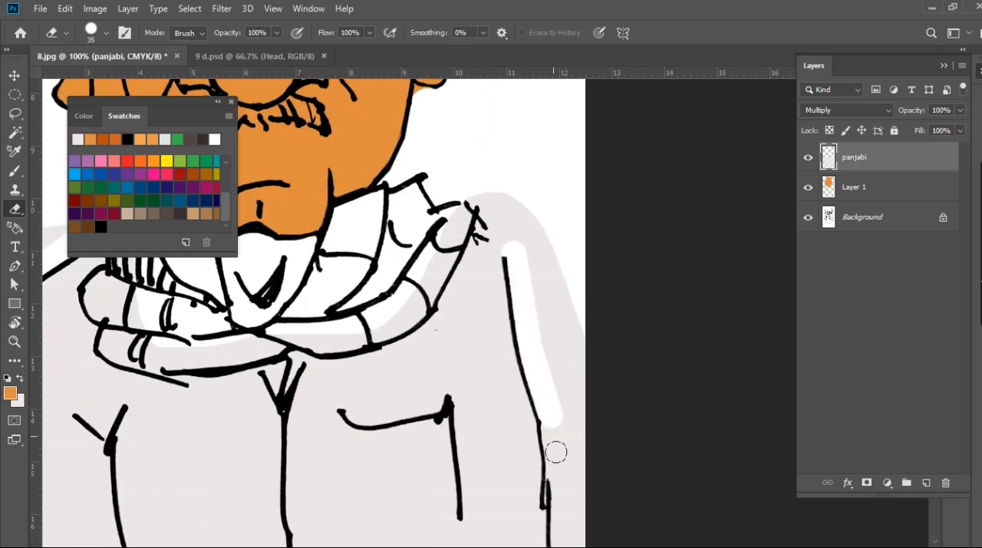
pyautogui.keyDown('shift'); pyautogui.click(561, 529); pyautogui.keyUp('shift')
pyautogui.moveTo(552, 445); pyautogui.dragTo(546, 259)
pyautogui.keyDown('shift'); pyautogui.click(565, 430); pyautogui.keyUp('shift')
pyautogui.keyDown('shift'); pyautogui.click(548, 514); pyautogui.keyUp('shift')
# Clear the remaining grey margin beside and above the coat's right shoulder
pyautogui.moveTo(566, 514)
pyautogui.mouseDown()
pyautogui.moveTo(560, 118)
pyautogui.moveTo(568, 204)
pyautogui.mouseUp()
pyautogui.moveTo(614, 165); pyautogui.dragTo(665, 419)
pyautogui.moveTo(602, 365)
pyautogui.mouseDown()
pyautogui.moveTo(559, 275)
pyautogui.moveTo(558, 333)
pyautogui.mouseUp()
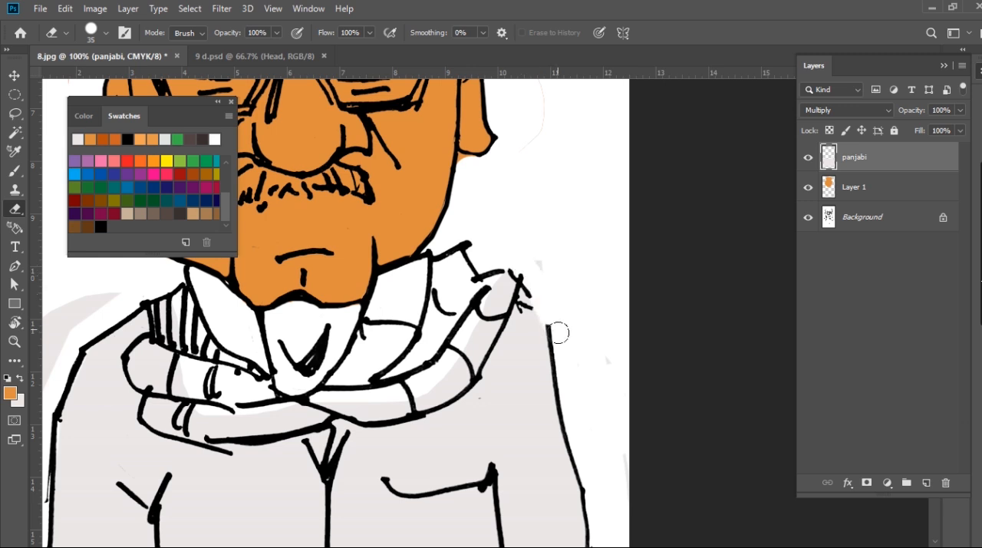
# Erase the grey from the folds of the scarf so they stay white
pyautogui.moveTo(360, 410)
pyautogui.mouseDown()
pyautogui.moveTo(425, 394)
pyautogui.moveTo(412, 399)
pyautogui.moveTo(462, 371)
pyautogui.moveTo(508, 286)
pyautogui.mouseUp()
pyautogui.moveTo(359, 338); pyautogui.dragTo(649, 239)
pyautogui.moveTo(524, 330)
pyautogui.mouseDown()
pyautogui.moveTo(537, 322)
pyautogui.moveTo(461, 318)
pyautogui.moveTo(435, 251)
pyautogui.moveTo(450, 256)
pyautogui.mouseUp()
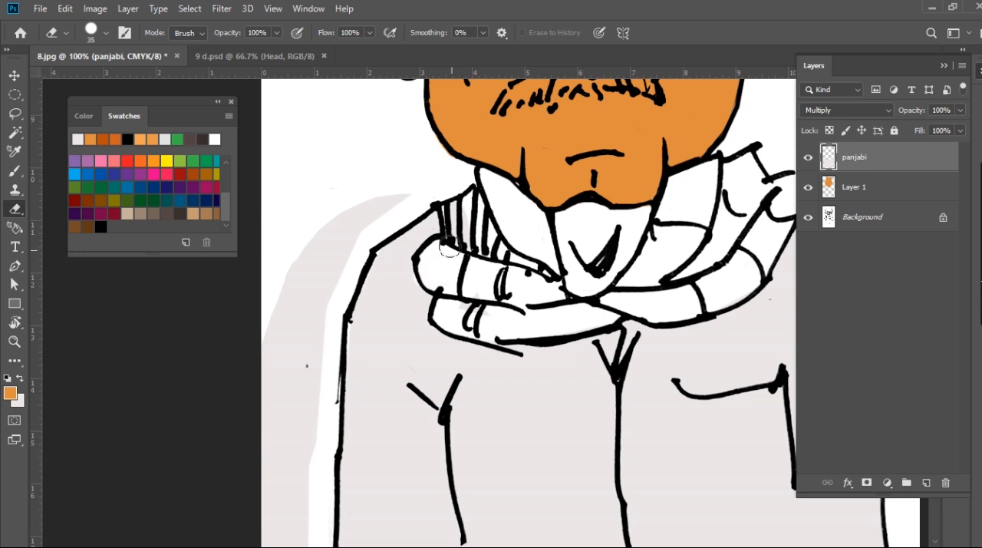
# Enlarge the Eraser to 60 px and clear the leftover grey margin left of the coat
pyautogui.moveTo(513, 260)
pyautogui.mouseDown()
pyautogui.moveTo(302, 237)
pyautogui.moveTo(375, 179)
pyautogui.moveTo(317, 264)
pyautogui.moveTo(262, 465)
pyautogui.moveTo(287, 522)
pyautogui.mouseUp()
pyautogui.press(']')
pyautogui.press(']')
pyautogui.press(']')
pyautogui.moveTo(395, 401); pyautogui.dragTo(487, 109)
pyautogui.moveTo(388, 184); pyautogui.dragTo(412, 391)
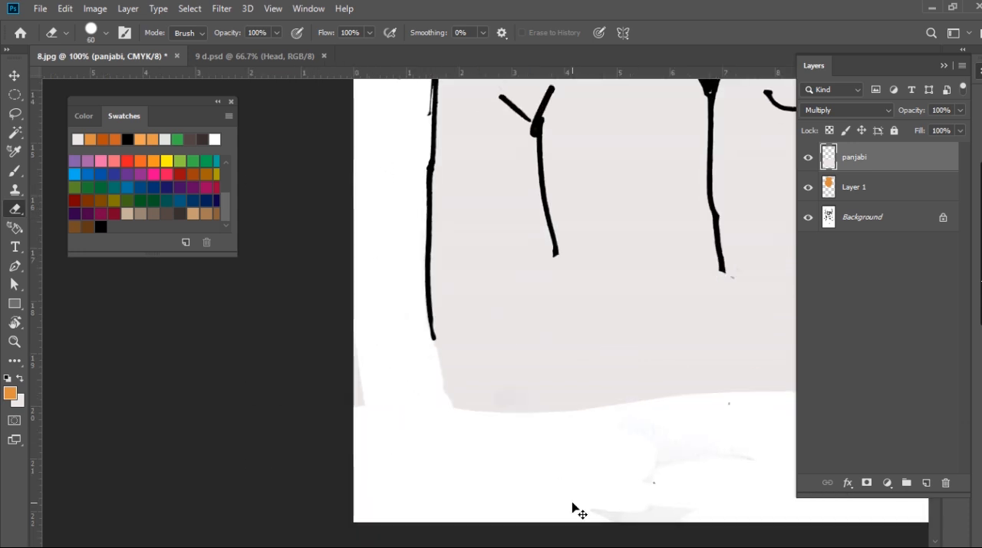
pyautogui.hotkey('ctrl', '0')
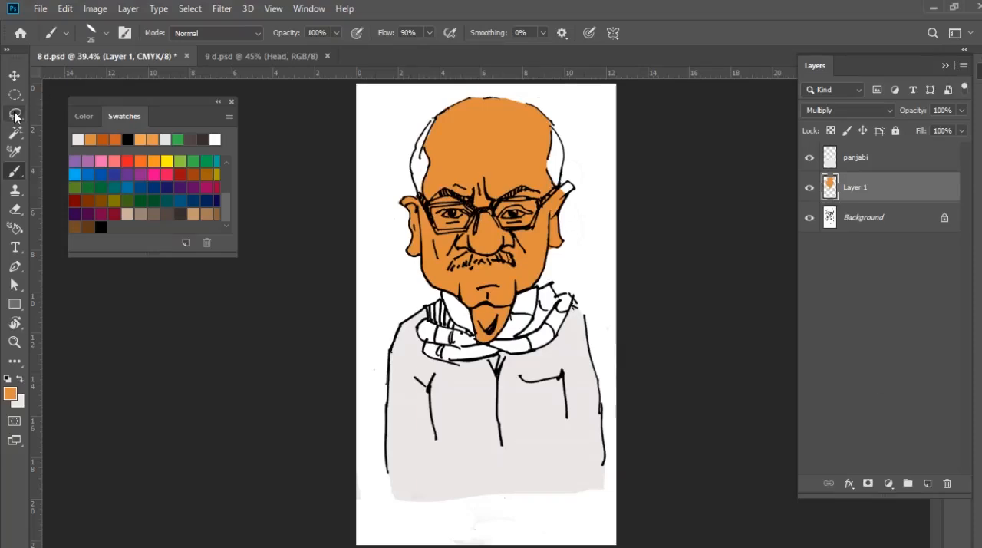
# Lasso the left half of the head on Layer 1, fill it with the darker orange swatch, and deselect
pyautogui.click(16, 114)
pyautogui.scroll(2, 479, 186)
pyautogui.moveTo(492, 139); pyautogui.dragTo(502, 194)
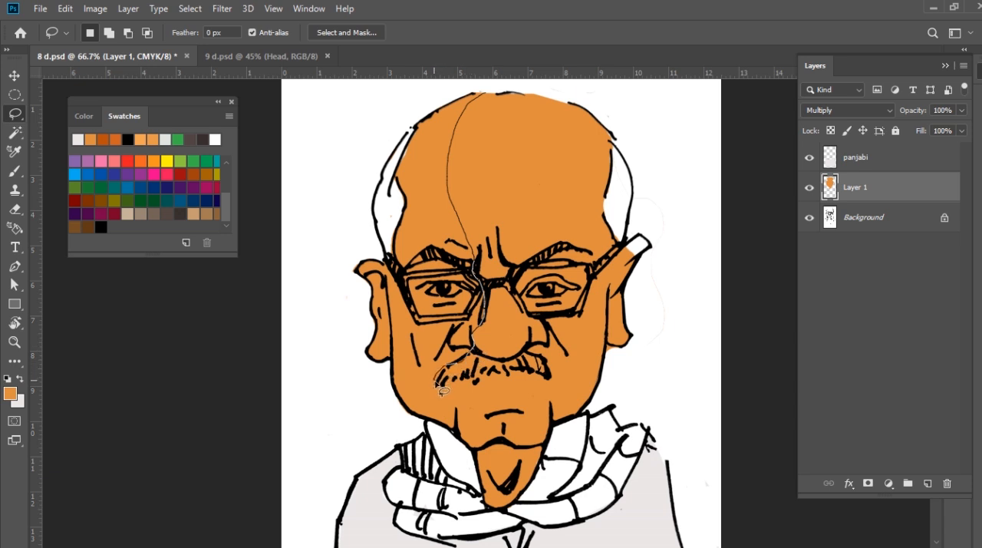
pyautogui.moveTo(361, 436)
pyautogui.mouseDown()
pyautogui.moveTo(453, 96)
pyautogui.moveTo(479, 91)
pyautogui.mouseUp()
pyautogui.click(102, 139)
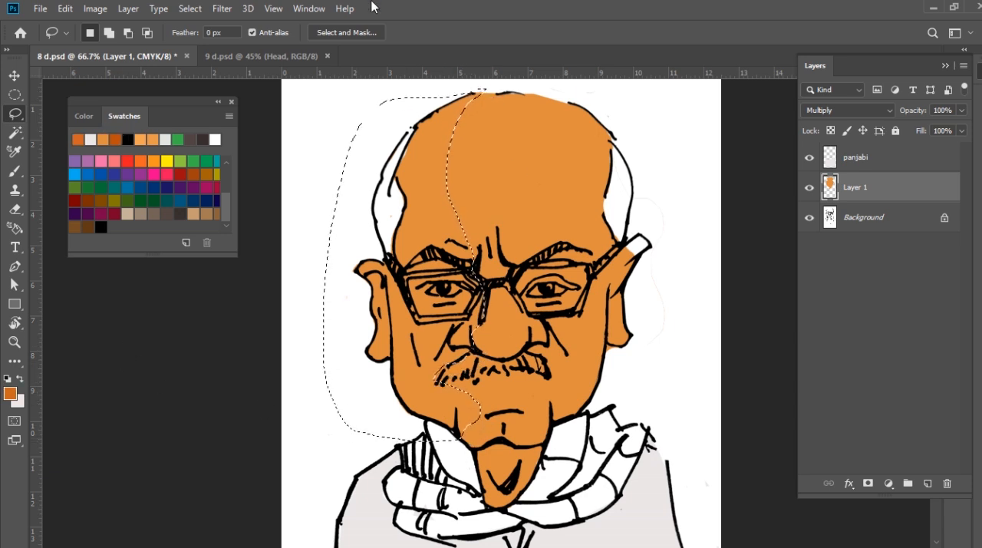
pyautogui.hotkey('alt', 'BackSpace')
pyautogui.hotkey('ctrl', 'd')
# Erase the dark orange outside the head's left outline, from the crown down to the temple
pyautogui.keyDown('ctrl'); pyautogui.click(413, 231); pyautogui.keyUp('ctrl')
pyautogui.moveTo(455, 185); pyautogui.dragTo(471, 227)
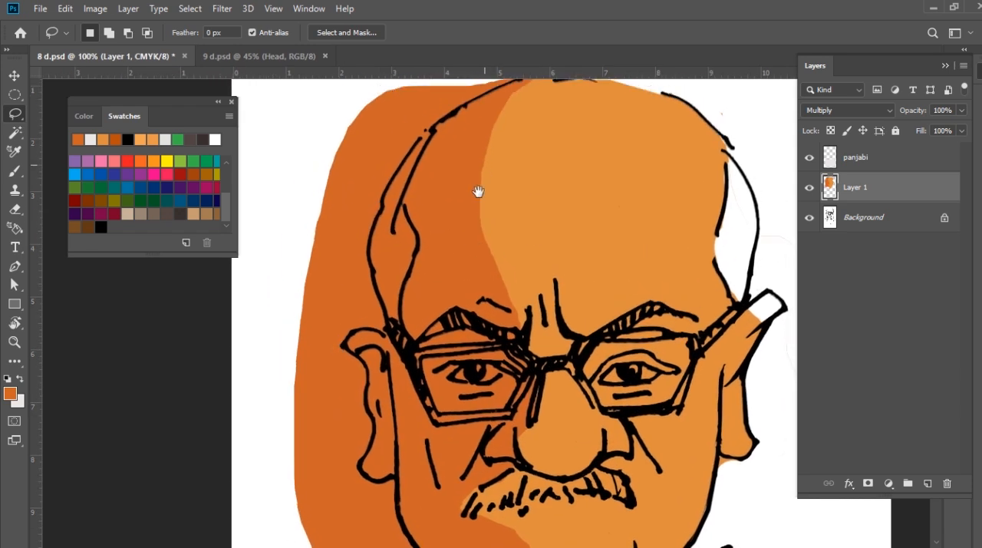
pyautogui.press('e')
pyautogui.moveTo(417, 100)
pyautogui.mouseDown()
pyautogui.moveTo(476, 85)
pyautogui.moveTo(386, 139)
pyautogui.mouseUp()
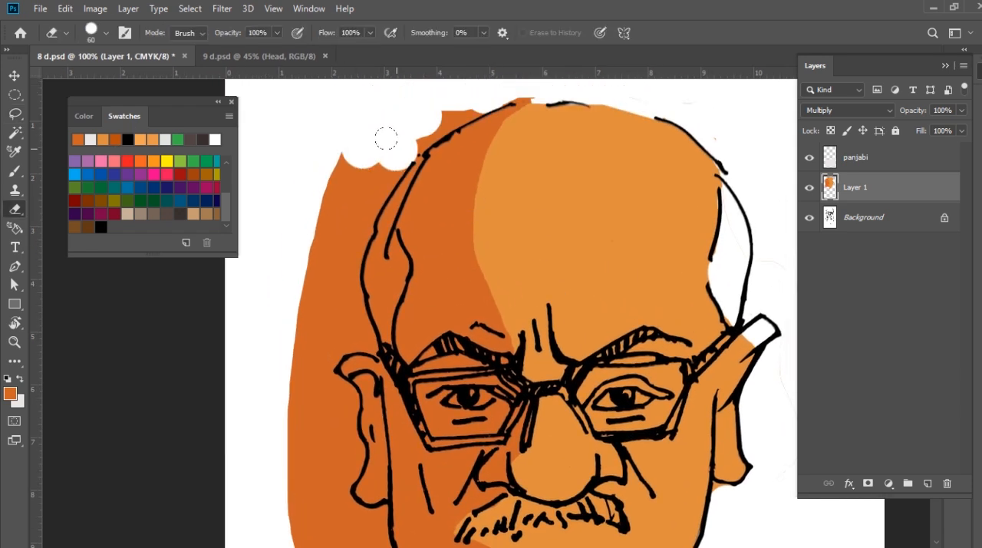
pyautogui.moveTo(461, 88); pyautogui.dragTo(387, 137)
pyautogui.moveTo(347, 194); pyautogui.dragTo(340, 320)
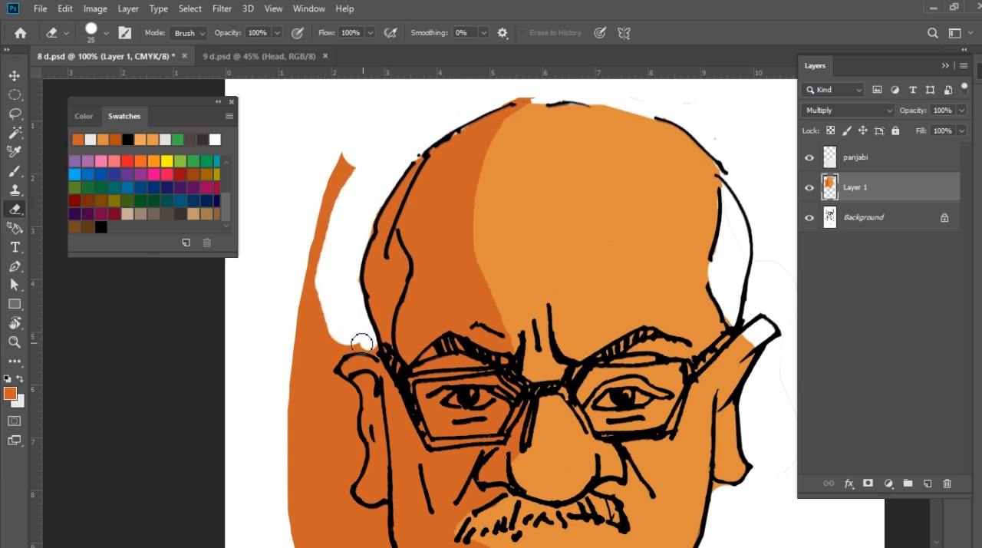
# Erase the dark orange around the outside of the left ear and along the left jaw
pyautogui.moveTo(340, 351)
pyautogui.mouseDown()
pyautogui.moveTo(310, 372)
pyautogui.moveTo(349, 392)
pyautogui.moveTo(359, 480)
pyautogui.mouseUp()
pyautogui.scroll(-3, 359, 480)
pyautogui.moveTo(345, 373)
pyautogui.mouseDown()
pyautogui.moveTo(347, 399)
pyautogui.moveTo(380, 406)
pyautogui.moveTo(386, 454)
pyautogui.moveTo(407, 485)
pyautogui.mouseUp()
pyautogui.scroll(-3, 515, 442)
pyautogui.moveTo(439, 420)
pyautogui.mouseDown()
pyautogui.moveTo(478, 430)
pyautogui.moveTo(314, 400)
pyautogui.mouseUp()
# Enlarge the Eraser and remove the rest of the dark orange margin left of the head
pyautogui.press(']')
pyautogui.press(']')
pyautogui.press(']')
pyautogui.press(']')
pyautogui.press(']')
pyautogui.press(']')
pyautogui.moveTo(300, 115)
pyautogui.mouseDown()
pyautogui.moveTo(350, 353)
pyautogui.moveTo(283, 281)
pyautogui.moveTo(296, 215)
pyautogui.mouseUp()
pyautogui.moveTo(290, 163); pyautogui.dragTo(269, 318)
pyautogui.moveTo(293, 240); pyautogui.dragTo(328, 129)
# Erase the dark orange from the white hair at the left temple
pyautogui.moveTo(390, 335); pyautogui.dragTo(369, 296)
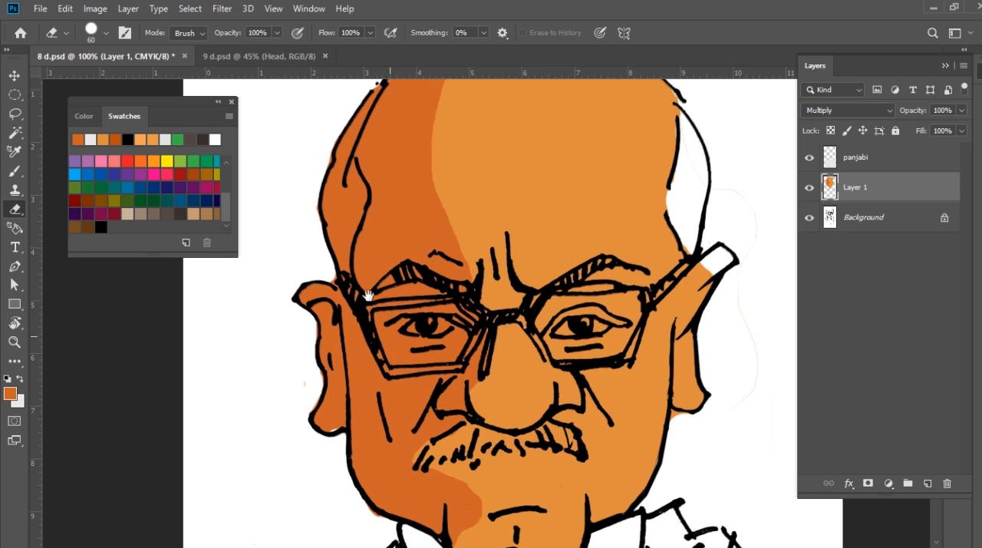
pyautogui.moveTo(328, 182); pyautogui.dragTo(312, 228)
pyautogui.moveTo(367, 87); pyautogui.dragTo(387, 189)
pyautogui.moveTo(343, 242); pyautogui.dragTo(360, 285)
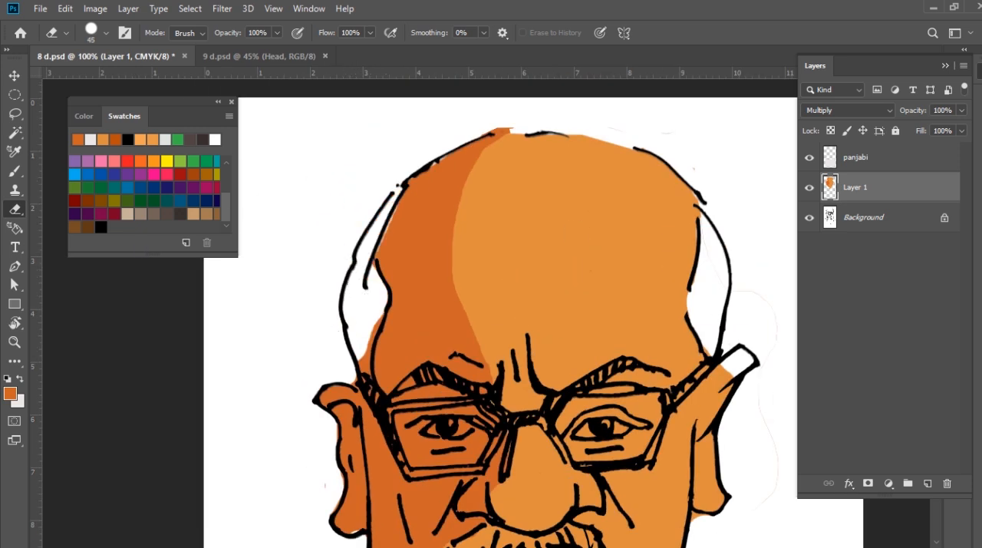
pyautogui.moveTo(355, 352); pyautogui.dragTo(351, 369)
pyautogui.moveTo(410, 274)
pyautogui.mouseDown()
pyautogui.moveTo(382, 180)
pyautogui.moveTo(364, 180)
pyautogui.mouseUp()
# Lasso the right edge of the head and the ear, fill it with the lighter orange swatch, and deselect
pyautogui.click(18, 115)
pyautogui.moveTo(530, 138); pyautogui.dragTo(524, 202)
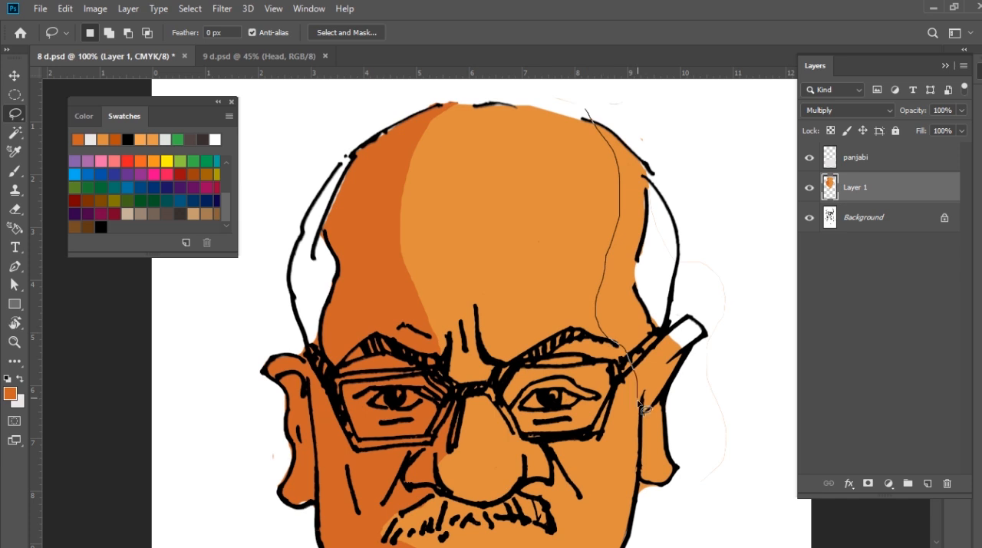
pyautogui.moveTo(643, 495)
pyautogui.mouseDown()
pyautogui.moveTo(735, 374)
pyautogui.moveTo(587, 105)
pyautogui.mouseUp()
pyautogui.click(146, 138)
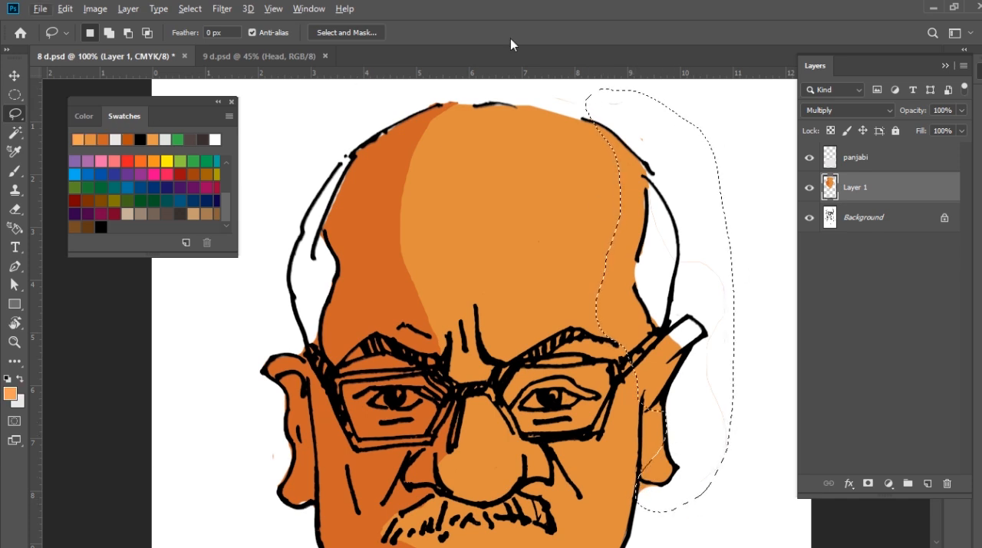
pyautogui.hotkey('alt', 'BackSpace')
pyautogui.moveTo(646, 446); pyautogui.dragTo(596, 239)
pyautogui.hotkey('ctrl', 'd')
# Lasso a strip along the right cheek, jaw and chin and fill it with the lighter orange
pyautogui.moveTo(582, 163); pyautogui.dragTo(574, 282)
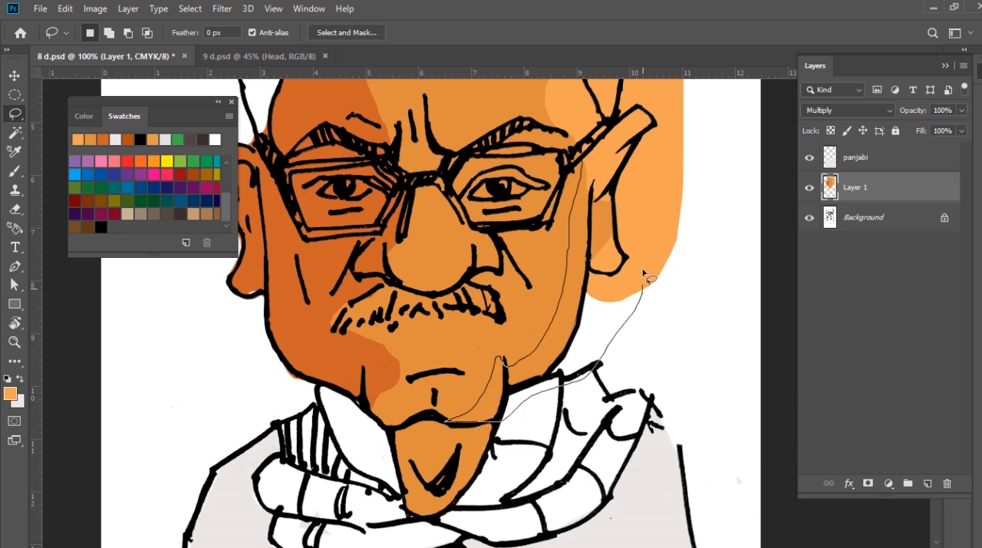
pyautogui.moveTo(588, 162); pyautogui.dragTo(589, 163)
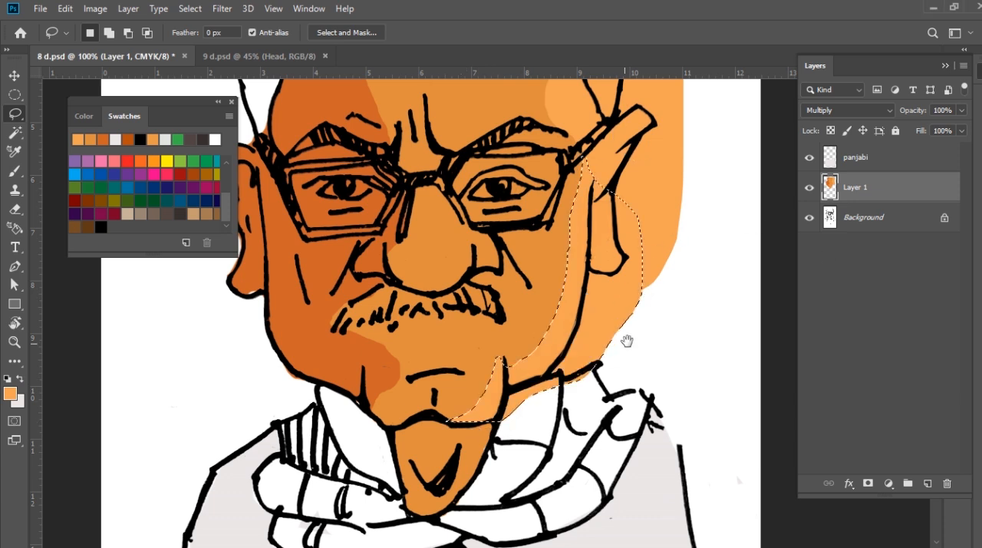
pyautogui.moveTo(691, 163); pyautogui.dragTo(695, 330)
pyautogui.moveTo(667, 145); pyautogui.dragTo(649, 204)
# Erase the light orange outside the crown's right outline and from the white hair at the right temple
pyautogui.press('e')
pyautogui.keyDown('ctrl'); pyautogui.click(591, 161); pyautogui.keyUp('ctrl')
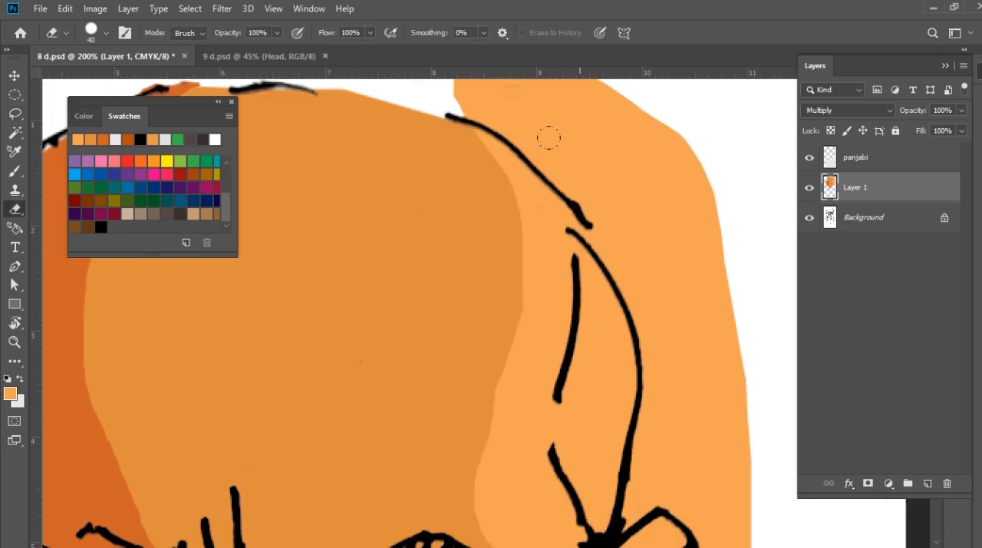
pyautogui.moveTo(467, 93)
pyautogui.mouseDown()
pyautogui.moveTo(555, 136)
pyautogui.moveTo(606, 219)
pyautogui.moveTo(584, 254)
pyautogui.moveTo(591, 355)
pyautogui.moveTo(569, 387)
pyautogui.moveTo(562, 430)
pyautogui.moveTo(585, 461)
pyautogui.mouseUp()
pyautogui.moveTo(598, 511); pyautogui.dragTo(616, 518)
pyautogui.moveTo(627, 454); pyautogui.dragTo(613, 292)
pyautogui.moveTo(588, 329)
pyautogui.mouseDown()
pyautogui.moveTo(612, 182)
pyautogui.moveTo(618, 316)
pyautogui.moveTo(709, 380)
pyautogui.mouseUp()
pyautogui.hotkey('ctrl', 'z')
# Erase the light orange around the outside of the right ear and the glasses' temple tip
pyautogui.moveTo(665, 341)
pyautogui.mouseDown()
pyautogui.moveTo(653, 325)
pyautogui.moveTo(673, 403)
pyautogui.moveTo(622, 482)
pyautogui.moveTo(581, 207)
pyautogui.mouseUp()
pyautogui.moveTo(553, 228)
pyautogui.mouseDown()
pyautogui.moveTo(534, 239)
pyautogui.moveTo(548, 369)
pyautogui.moveTo(477, 432)
pyautogui.moveTo(568, 386)
pyautogui.mouseUp()
pyautogui.moveTo(481, 425)
pyautogui.mouseDown()
pyautogui.moveTo(468, 430)
pyautogui.moveTo(581, 386)
pyautogui.moveTo(605, 277)
pyautogui.mouseUp()
pyautogui.moveTo(576, 383); pyautogui.dragTo(576, 361)
# Erase the light orange below the right jaw and over the collar
pyautogui.scroll(-5, 576, 361)
pyautogui.moveTo(465, 460)
pyautogui.mouseDown()
pyautogui.moveTo(530, 359)
pyautogui.moveTo(455, 379)
pyautogui.moveTo(443, 483)
pyautogui.moveTo(614, 167)
pyautogui.mouseUp()
pyautogui.moveTo(492, 200)
pyautogui.mouseDown()
pyautogui.moveTo(453, 265)
pyautogui.moveTo(564, 168)
pyautogui.mouseUp()
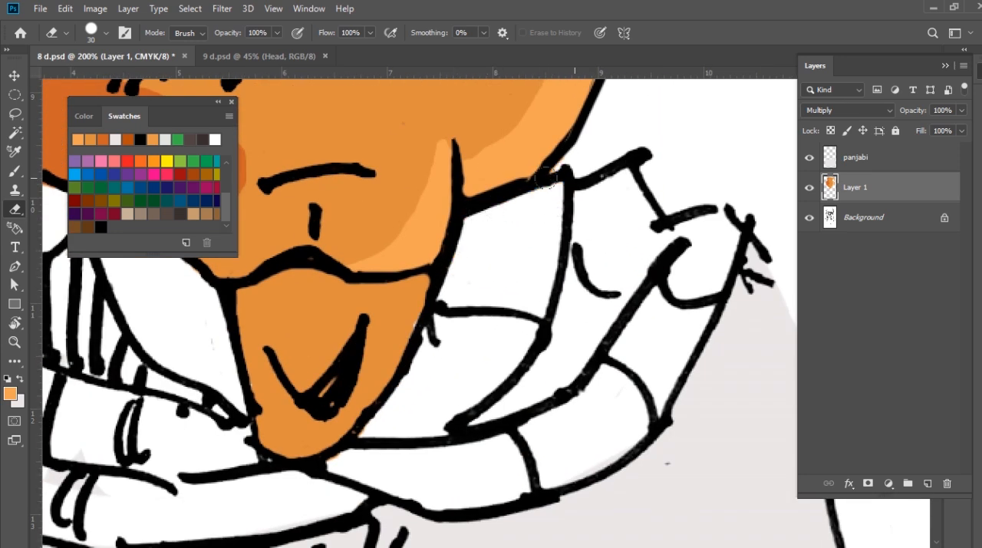
# Enlarge the Eraser and clear the leftover light orange band right of the head
pyautogui.hotkey('ctrl', '0')
pyautogui.press(']')
pyautogui.press(']')
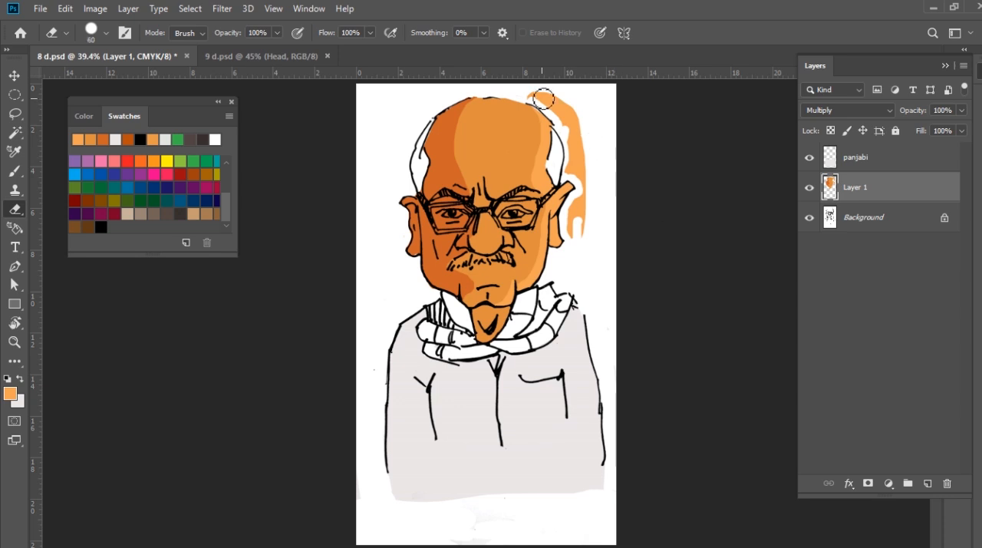
pyautogui.moveTo(535, 91)
pyautogui.mouseDown()
pyautogui.moveTo(569, 134)
pyautogui.moveTo(579, 201)
pyautogui.moveTo(552, 307)
pyautogui.mouseUp()
pyautogui.hotkey('ctrl', '+')
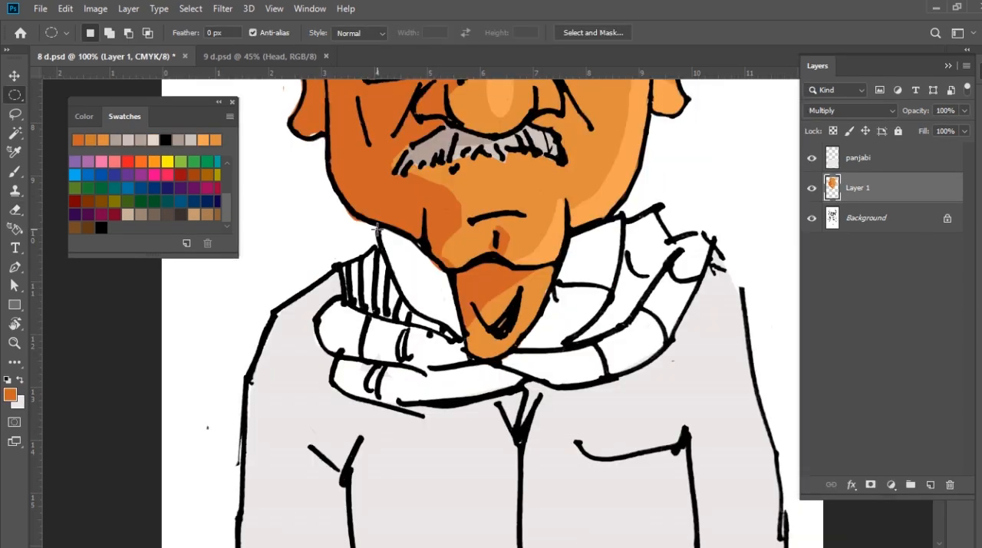
# Lasso the striped scarf section beside the left collar and fill it with a dark grey foreground colour
pyautogui.press('l')
pyautogui.moveTo(378, 230); pyautogui.dragTo(425, 333)
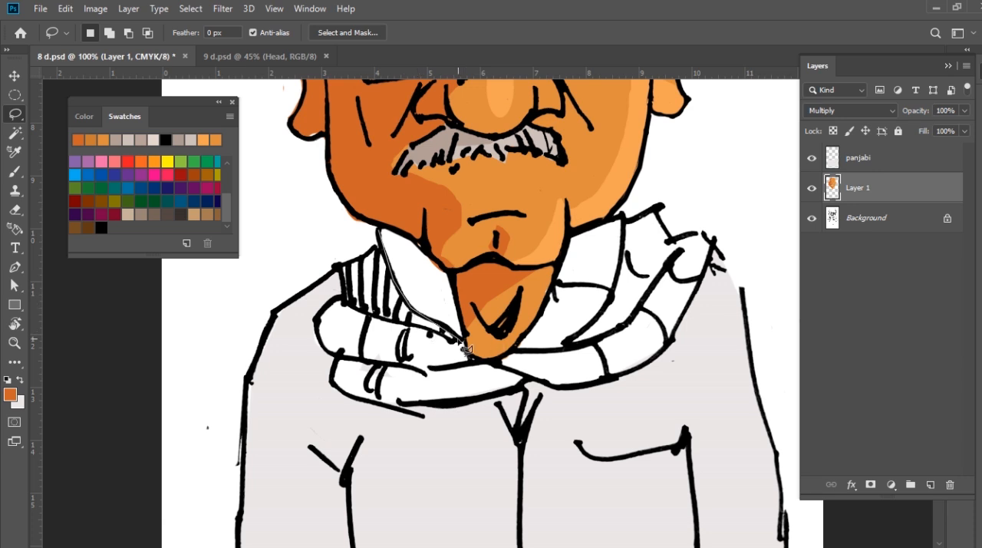
pyautogui.moveTo(382, 243); pyautogui.dragTo(379, 233)
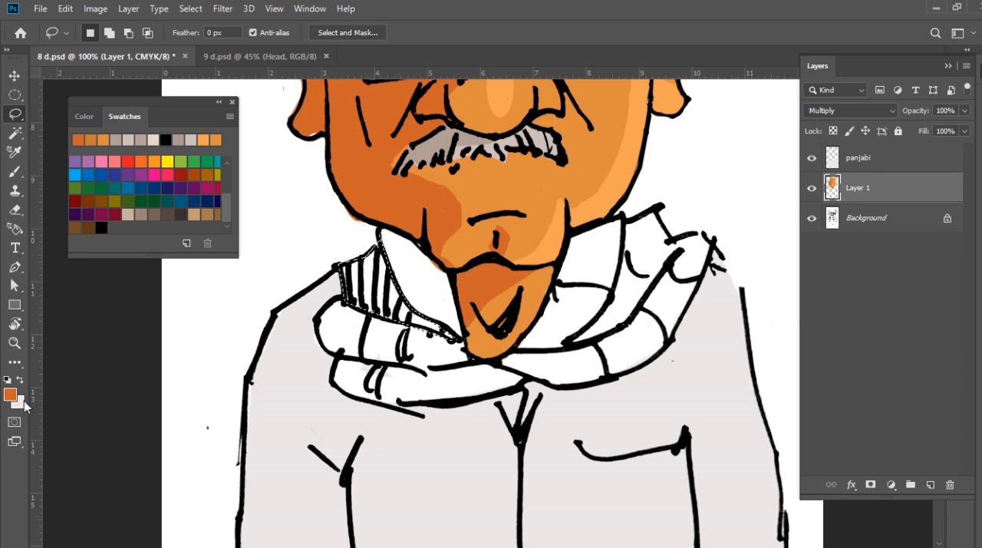
pyautogui.click(10, 395)
pyautogui.moveTo(486, 376); pyautogui.dragTo(485, 430)
pyautogui.click(810, 301)
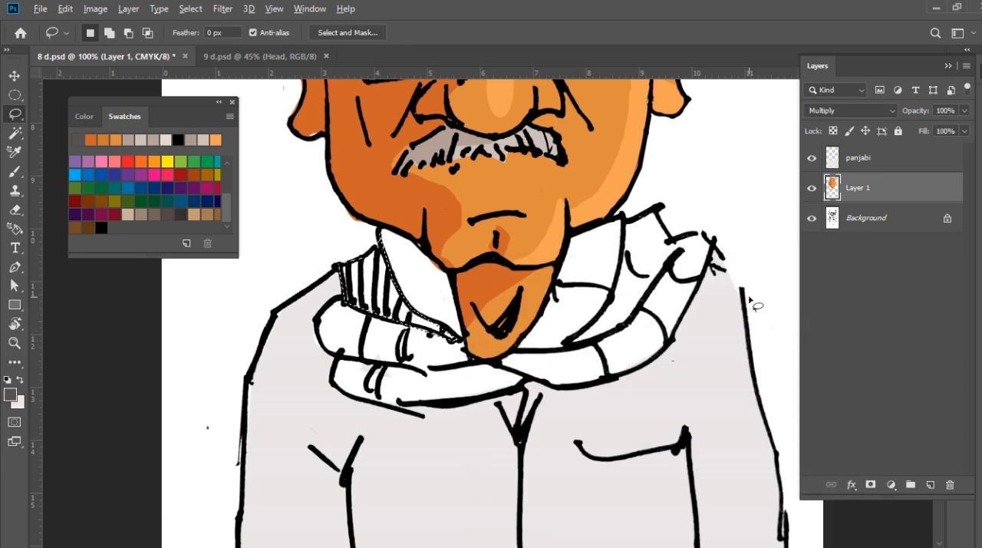
pyautogui.hotkey('alt', 'BackSpace')
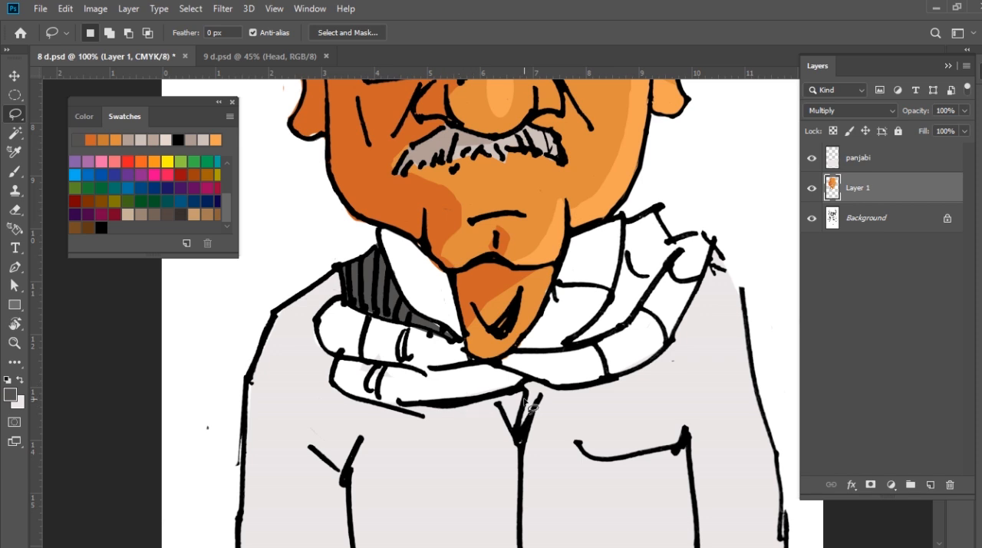
# Lasso a narrow strip along the outer edge of the right-hand hair patch and sample the hair's light colour
pyautogui.hotkey('ctrl', '-')
pyautogui.hotkey('ctrl', '-')
pyautogui.hotkey('ctrl', '-')
pyautogui.hotkey('ctrl', '+')
pyautogui.hotkey('ctrl', '+')
pyautogui.hotkey('ctrl', '+')
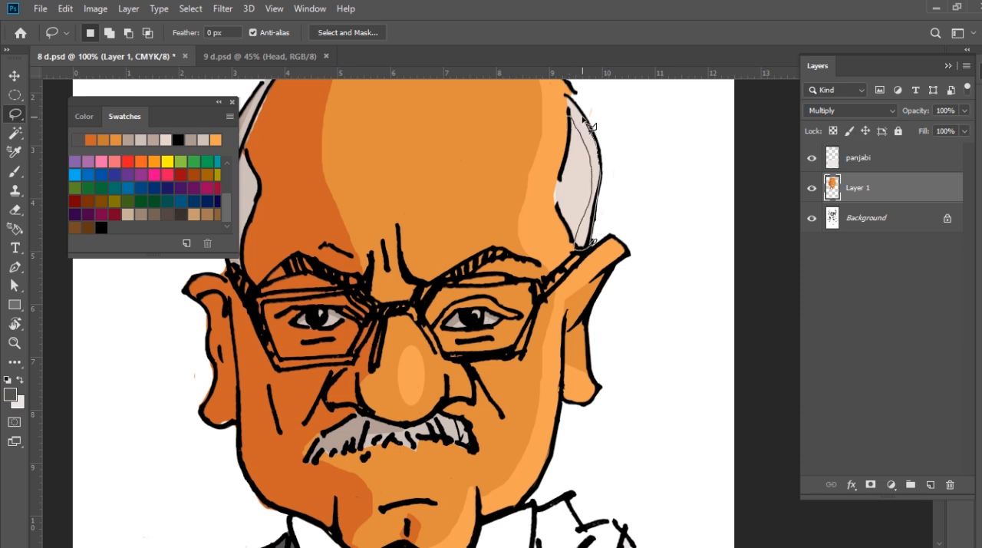
pyautogui.moveTo(566, 95); pyautogui.dragTo(568, 99)
pyautogui.press('b')
pyautogui.keyDown('alt'); pyautogui.click(579, 177); pyautogui.keyUp('alt')
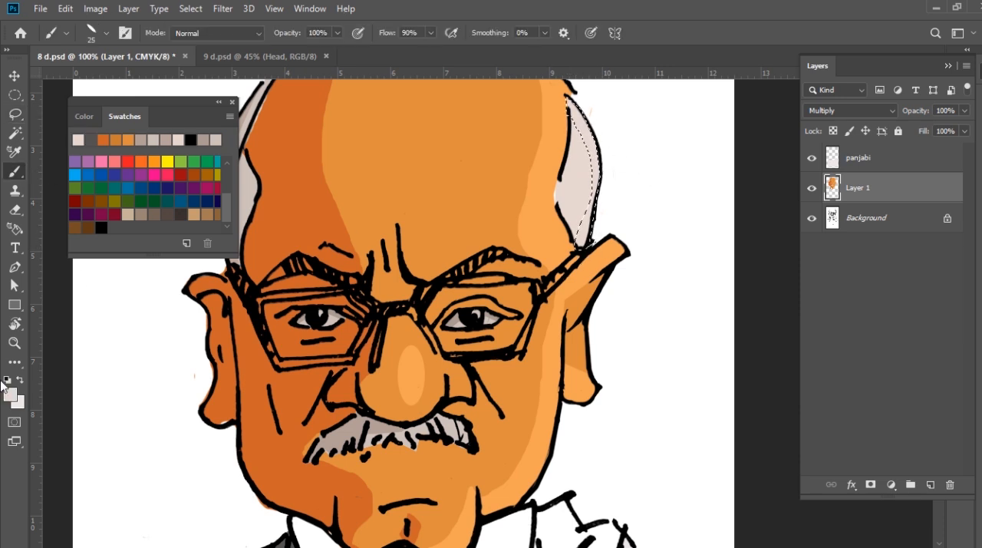
# Lighten the foreground colour to a near-white pinkish tint, fill the selected hair strip with it as a highlight, and deselect
pyautogui.click(9, 393)
pyautogui.click(490, 313)
pyautogui.click(837, 300)
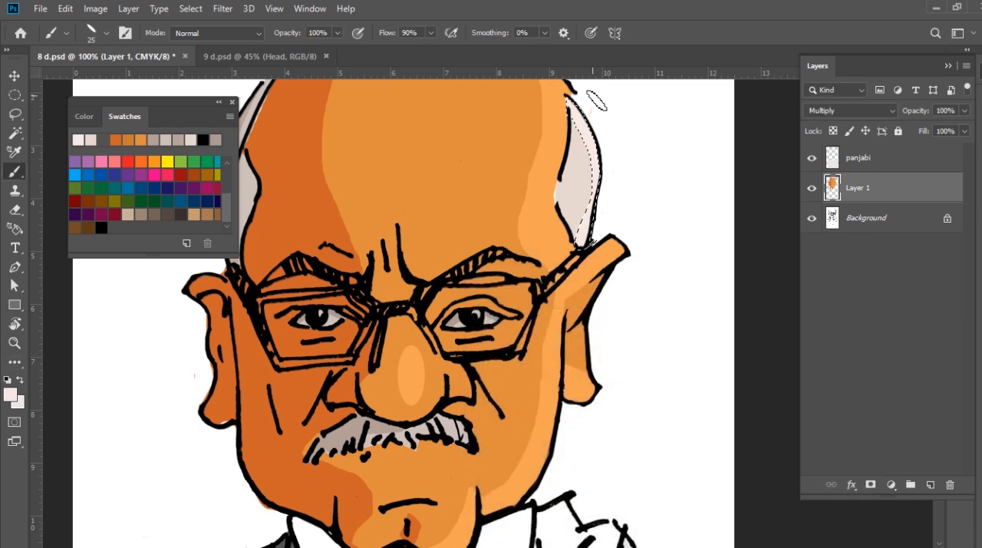
pyautogui.click(9, 393)
pyautogui.click(489, 309)
pyautogui.click(829, 300)
pyautogui.hotkey('alt', 'BackSpace')
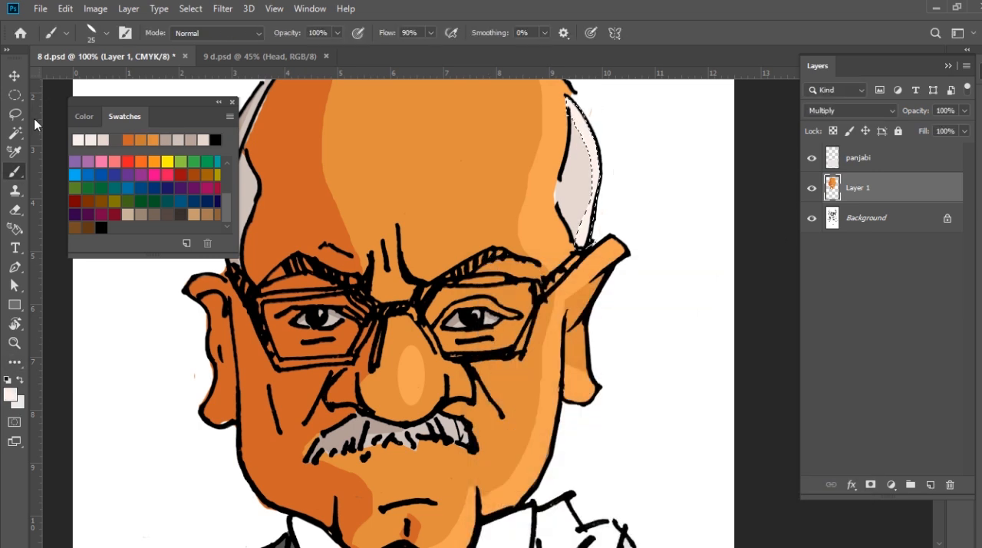
pyautogui.click(15, 114)
pyautogui.hotkey('ctrl', 'd')
pyautogui.scroll(-4, 606, 340)
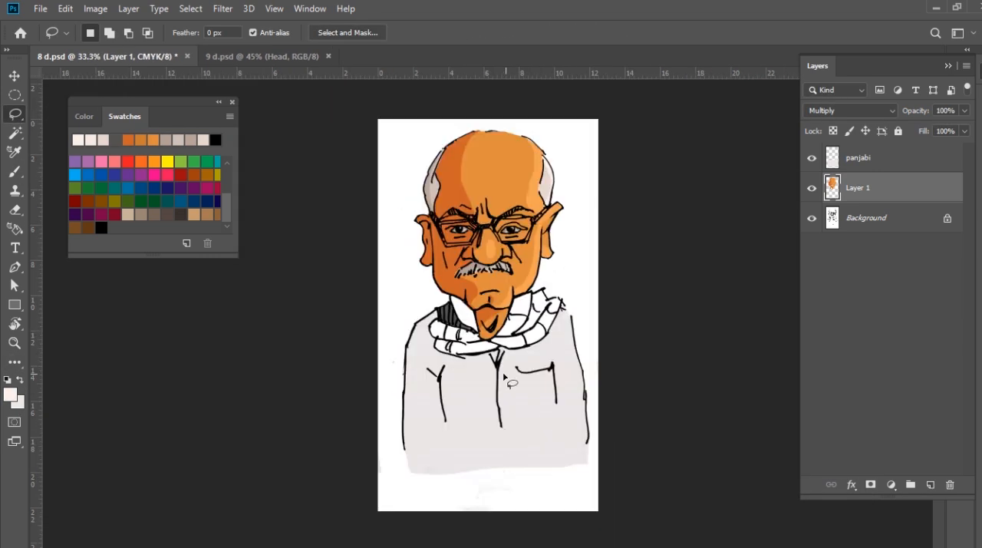
# Lasso a wide shadow strip down the coat's left side, from the shoulder to the end of the sleeve line
pyautogui.scroll(3, 499, 367)
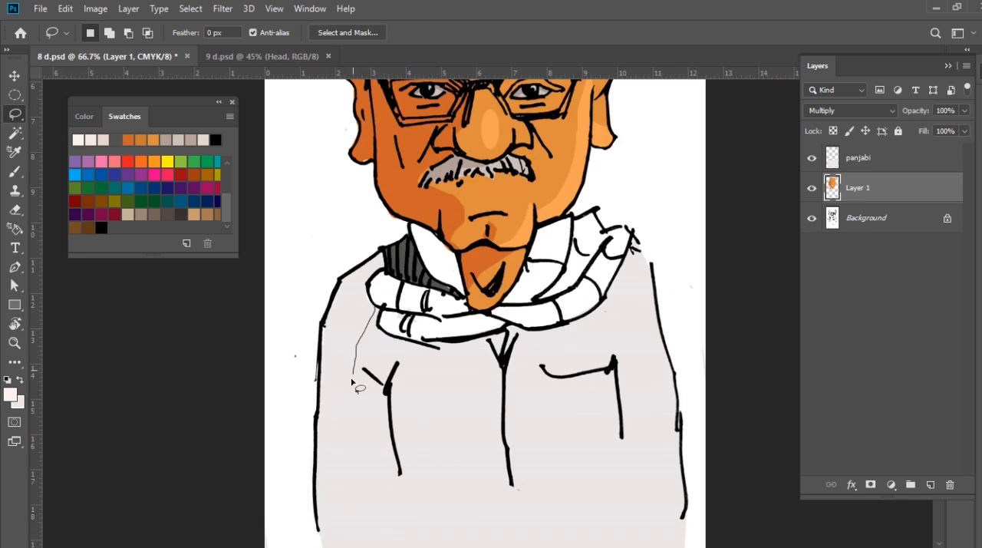
pyautogui.moveTo(312, 526); pyautogui.dragTo(389, 270)
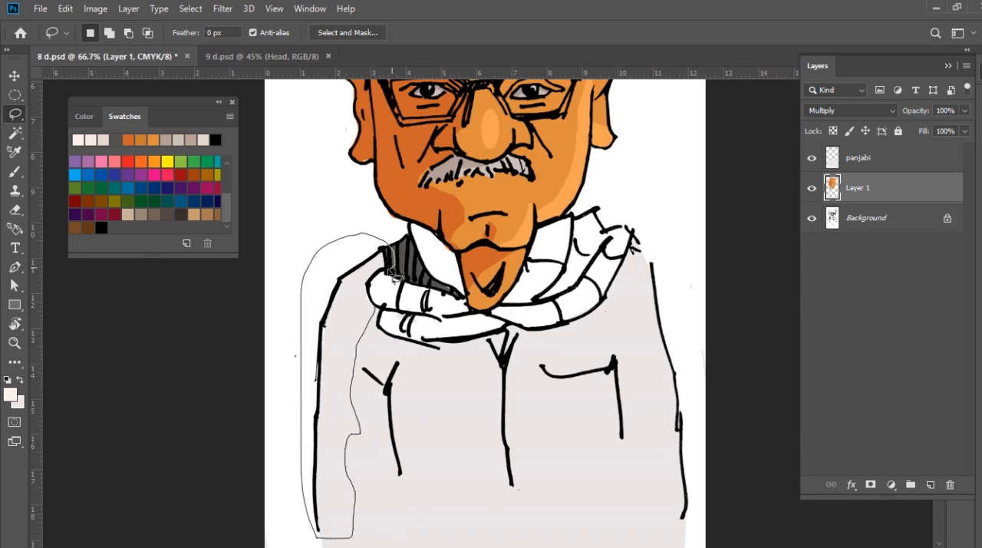
pyautogui.moveTo(377, 312); pyautogui.dragTo(376, 310)
# Try a first shading colour as a fill on the selected coat strip and undo that fill
pyautogui.press('x')
pyautogui.click(10, 395)
pyautogui.click(490, 337)
pyautogui.click(487, 343)
pyautogui.click(489, 350)
pyautogui.press('Return')
pyautogui.hotkey('alt', 'BackSpace')
pyautogui.hotkey('ctrl', 'z')
# Shade the coat's left strip, a jagged strip down its right side and the pocket opening with a light warm grey
pyautogui.click(10, 396)
pyautogui.click(487, 337)
pyautogui.press('Return')
pyautogui.hotkey('alt', 'BackSpace')
pyautogui.press('l')
pyautogui.hotkey('ctrl', 'd')
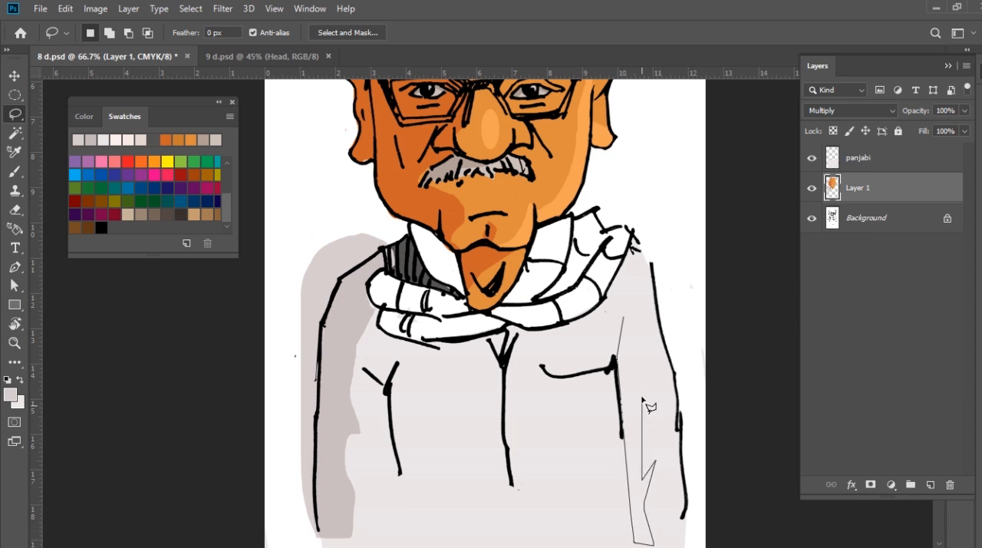
pyautogui.hotkey('alt', 'BackSpace')
pyautogui.hotkey('ctrl', 'd')
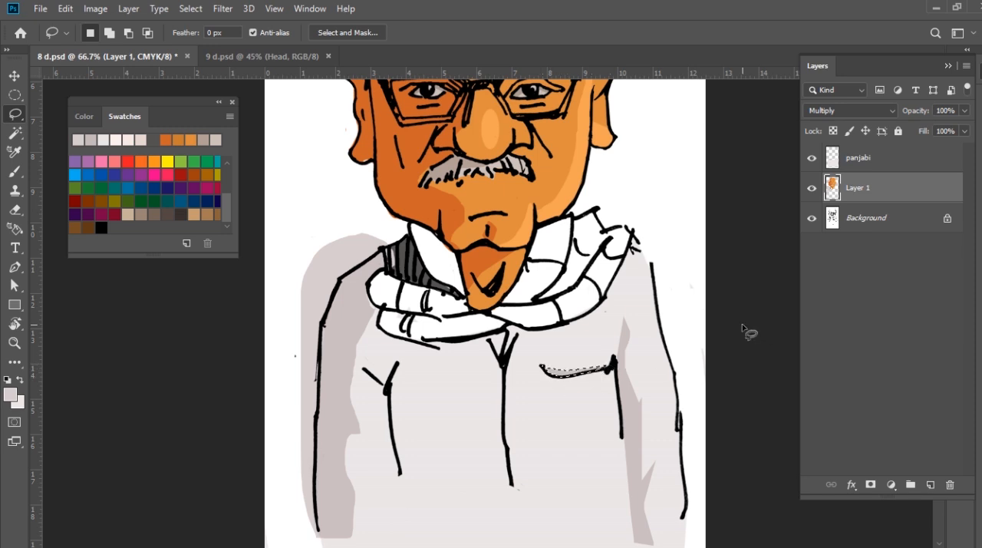
# Select the small triangle at the coat's neck opening and fill it with the orange sampled from the skin
pyautogui.scroll(2, 537, 314)
pyautogui.click(445, 270)
pyautogui.press('i')
pyautogui.click(413, 189)
pyautogui.hotkey('alt', 'BackSpace')
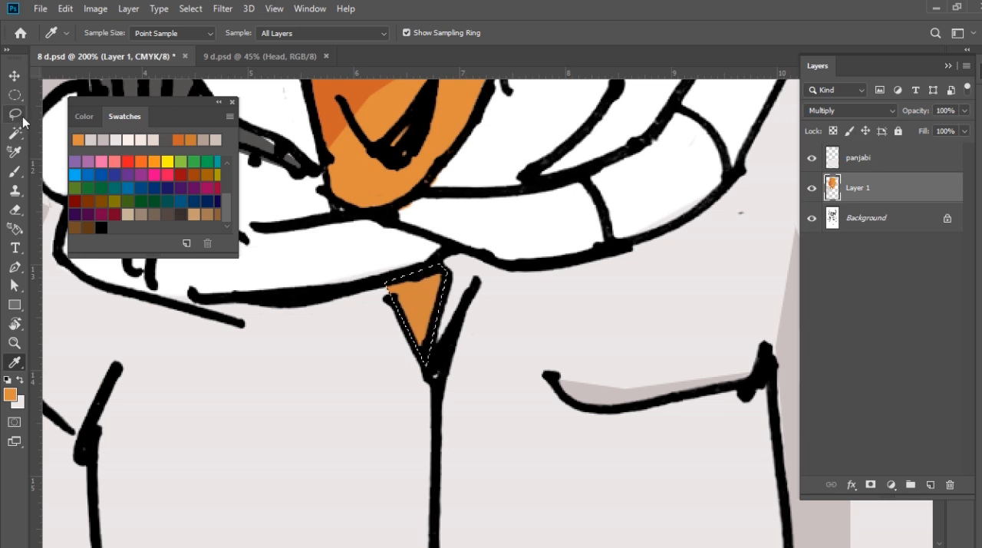
pyautogui.click(21, 117)
pyautogui.click(565, 362)
# Erase the grey shading that spills outside the coat's left shoulder and sleeve outline
pyautogui.scroll(-4, 571, 366)
pyautogui.scroll(2, 484, 399)
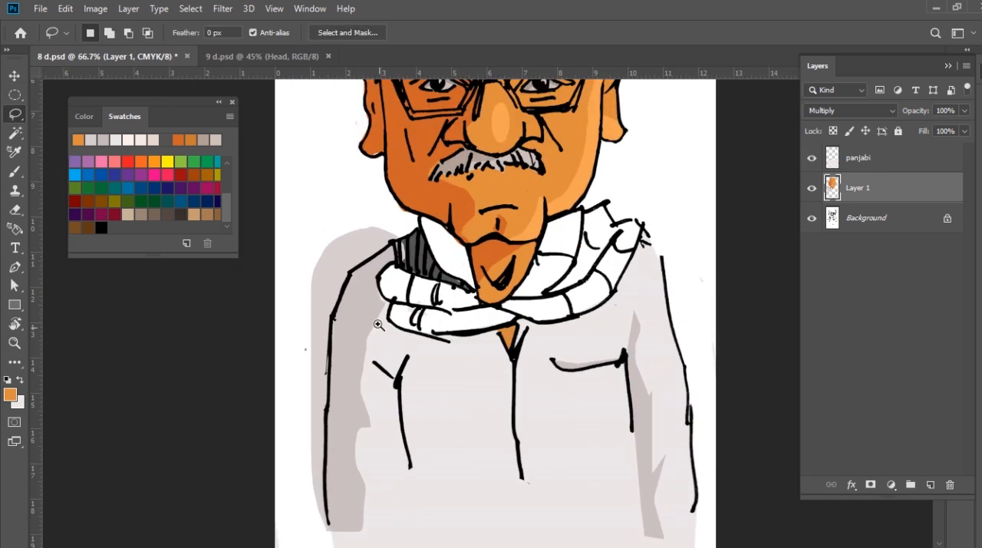
pyautogui.scroll(1, 378, 325)
pyautogui.press('e')
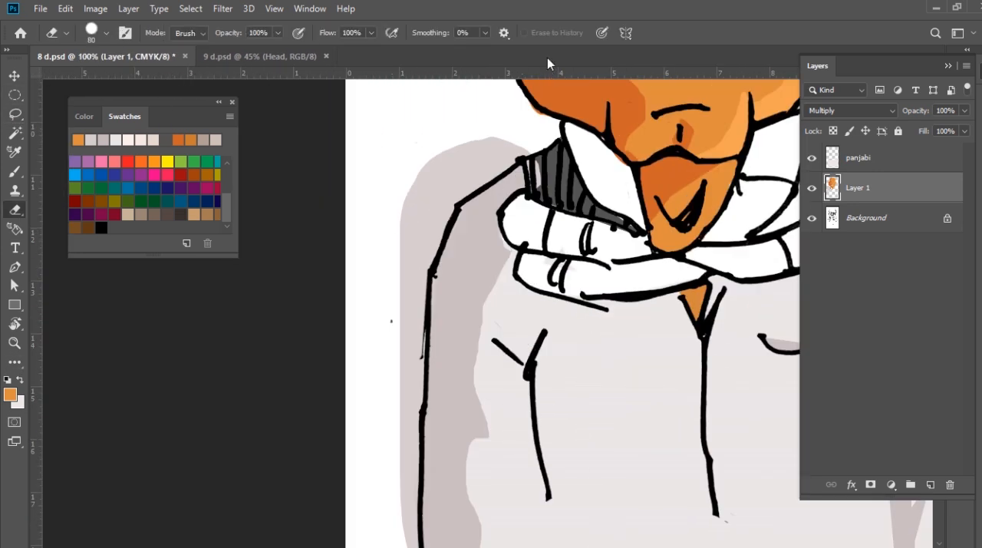
pyautogui.moveTo(457, 117)
pyautogui.mouseDown()
pyautogui.moveTo(483, 115)
pyautogui.moveTo(377, 261)
pyautogui.moveTo(386, 237)
pyautogui.moveTo(351, 519)
pyautogui.moveTo(371, 526)
pyautogui.mouseUp()
pyautogui.scroll(-3, 373, 460)
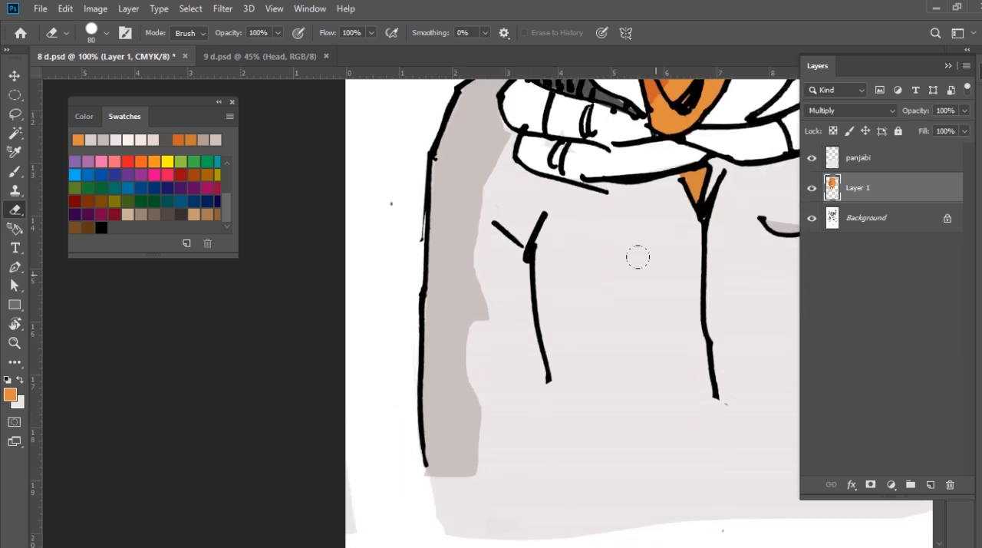
pyautogui.moveTo(638, 258); pyautogui.dragTo(178, 366)
pyautogui.moveTo(337, 277); pyautogui.dragTo(592, 357)
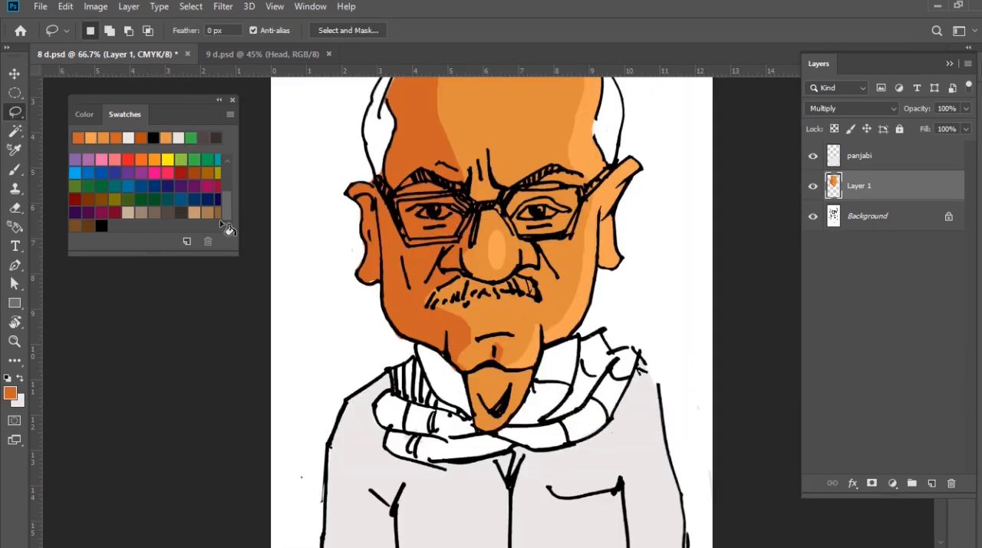
# Lasso the white of the left eye and fill it with a light warm grey foreground colour
pyautogui.scroll(2, 472, 198)
pyautogui.moveTo(434, 208); pyautogui.dragTo(489, 253)
pyautogui.moveTo(411, 255)
pyautogui.mouseDown()
pyautogui.moveTo(435, 233)
pyautogui.moveTo(472, 228)
pyautogui.mouseUp()
pyautogui.moveTo(497, 267)
pyautogui.mouseDown()
pyautogui.moveTo(445, 271)
pyautogui.moveTo(406, 261)
pyautogui.mouseUp()
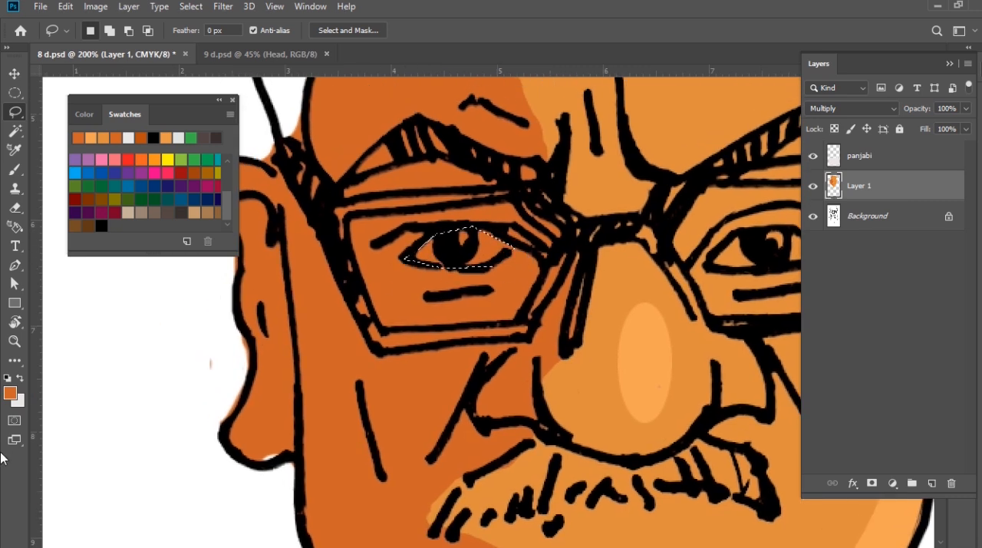
pyautogui.click(10, 393)
pyautogui.click(496, 341)
pyautogui.press('Return')
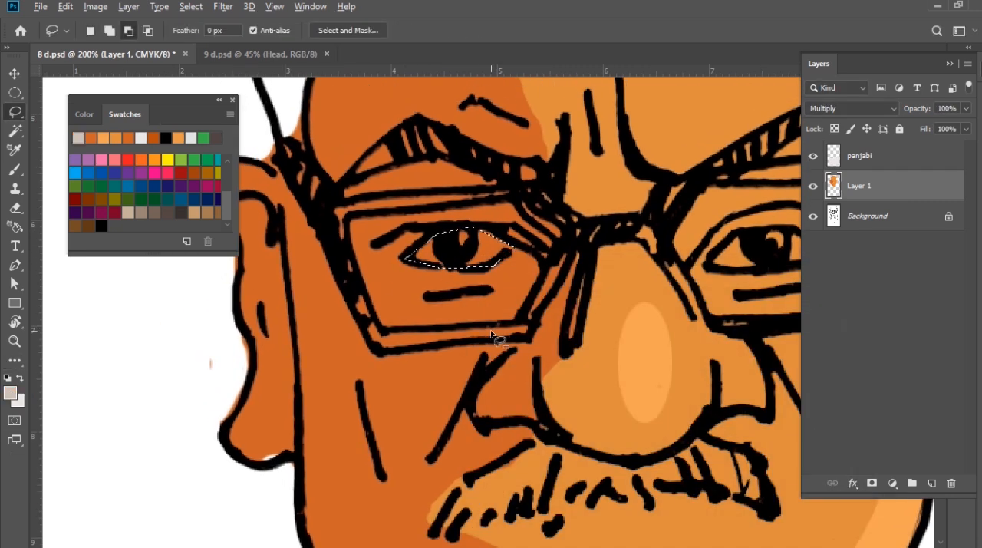
pyautogui.hotkey('alt', 'BackSpace')
pyautogui.click(10, 393)
pyautogui.click(813, 296)
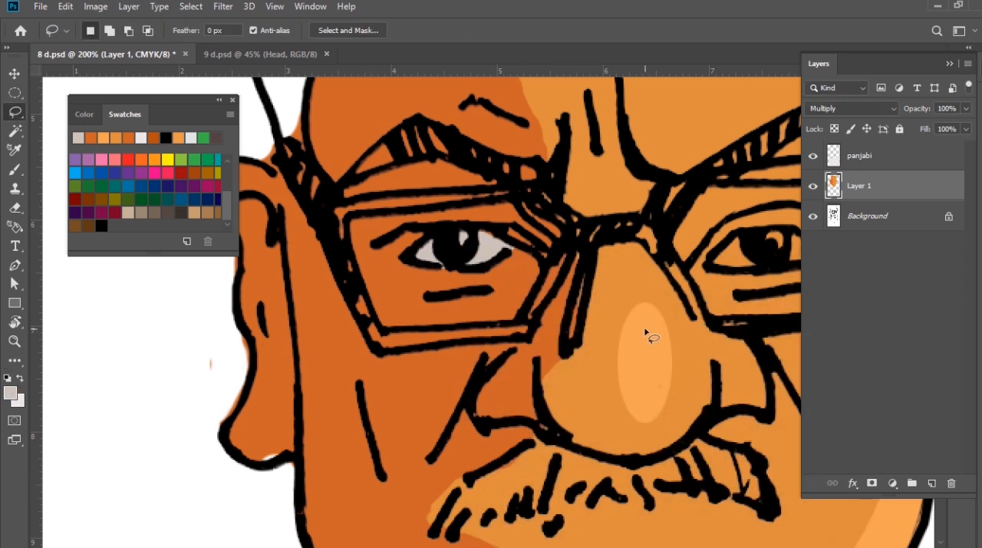
# Lasso the white of the right eye and fill it with the same light warm grey
pyautogui.moveTo(736, 280)
pyautogui.mouseDown()
pyautogui.moveTo(433, 360)
pyautogui.moveTo(530, 343)
pyautogui.moveTo(537, 291)
pyautogui.moveTo(580, 290)
pyautogui.moveTo(635, 332)
pyautogui.mouseUp()
pyautogui.moveTo(527, 338); pyautogui.dragTo(492, 326)
pyautogui.hotkey('alt', 'BackSpace')
pyautogui.hotkey('ctrl', 'd')
# Lasso the upper part of the left eye and fill it with the darker warm grey ab9b92 as a shadow
pyautogui.moveTo(433, 307); pyautogui.dragTo(596, 311)
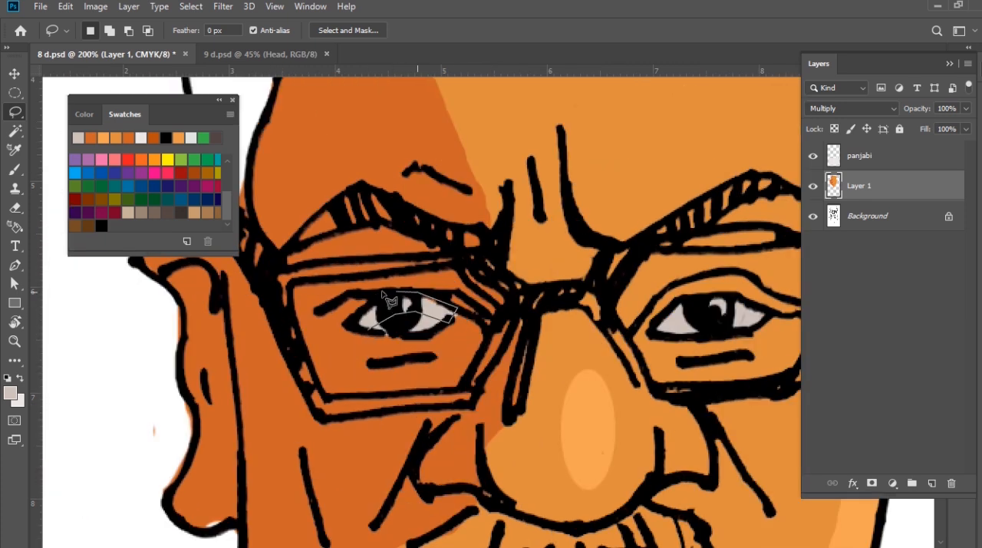
pyautogui.moveTo(346, 320); pyautogui.dragTo(367, 330)
pyautogui.click(10, 393)
pyautogui.click(507, 366)
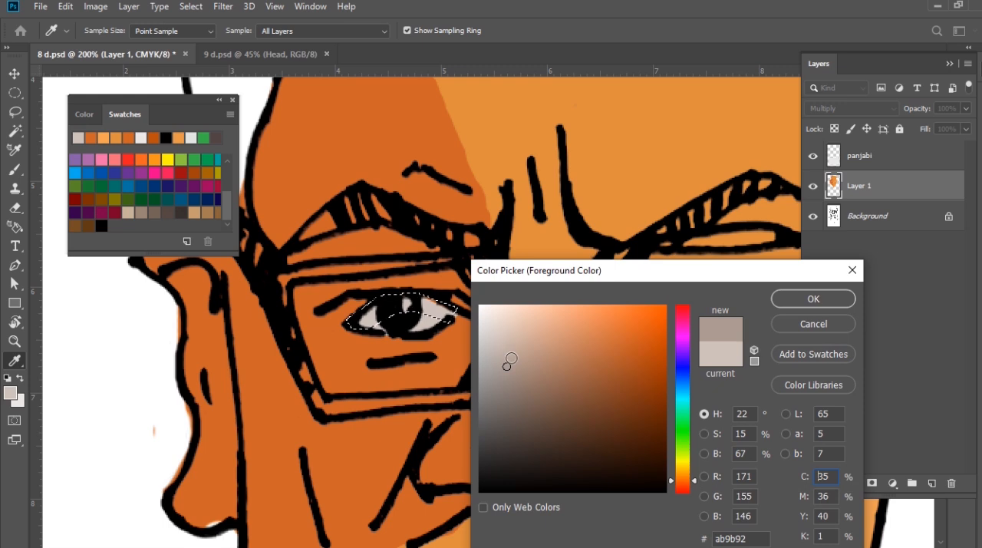
pyautogui.press('Return')
pyautogui.hotkey('alt', 'BackSpace')
pyautogui.hotkey('ctrl', 'd')
# Lasso the upper part of the right eye and fill it with the same darker warm grey shadow colour
pyautogui.moveTo(687, 362); pyautogui.dragTo(564, 349)
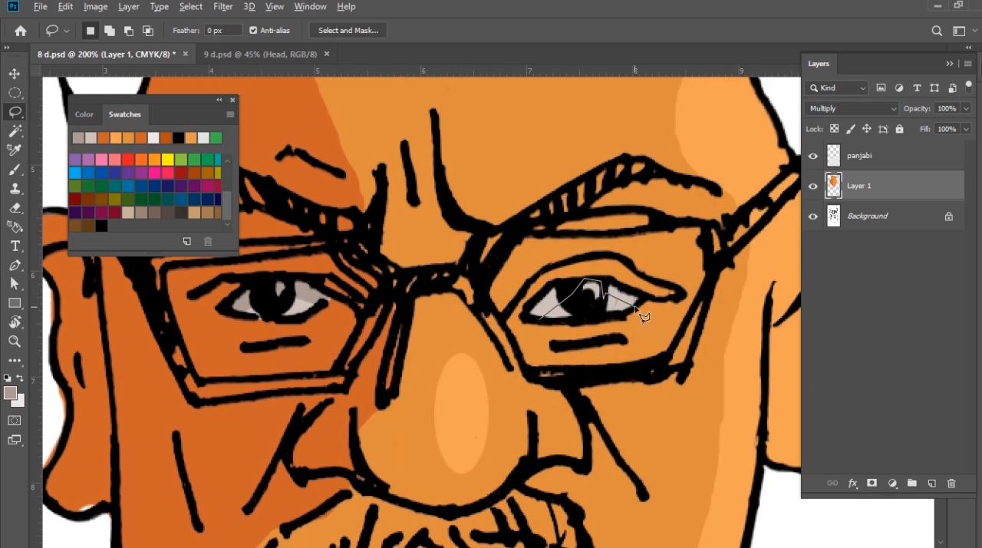
pyautogui.moveTo(608, 284); pyautogui.dragTo(542, 289)
pyautogui.moveTo(528, 327); pyautogui.dragTo(531, 325)
pyautogui.hotkey('alt', 'BackSpace')
pyautogui.hotkey('ctrl', 'd')
pyautogui.hotkey('ctrl', '-')
pyautogui.hotkey('ctrl', '-')
# Lasso the lower part of the left eye, sample its light grey as the foreground colour, and deselect
pyautogui.keyDown('ctrl'); pyautogui.click(430, 328); pyautogui.keyUp('ctrl')
pyautogui.keyDown('ctrl'); pyautogui.click(430, 329); pyautogui.keyUp('ctrl')
pyautogui.keyDown('ctrl'); pyautogui.click(429, 329); pyautogui.keyUp('ctrl')
pyautogui.moveTo(311, 286)
pyautogui.mouseDown()
pyautogui.moveTo(394, 253)
pyautogui.moveTo(355, 260)
pyautogui.moveTo(375, 241)
pyautogui.moveTo(411, 261)
pyautogui.moveTo(399, 263)
pyautogui.moveTo(441, 272)
pyautogui.moveTo(410, 296)
pyautogui.moveTo(311, 290)
pyautogui.mouseUp()
pyautogui.press('i')
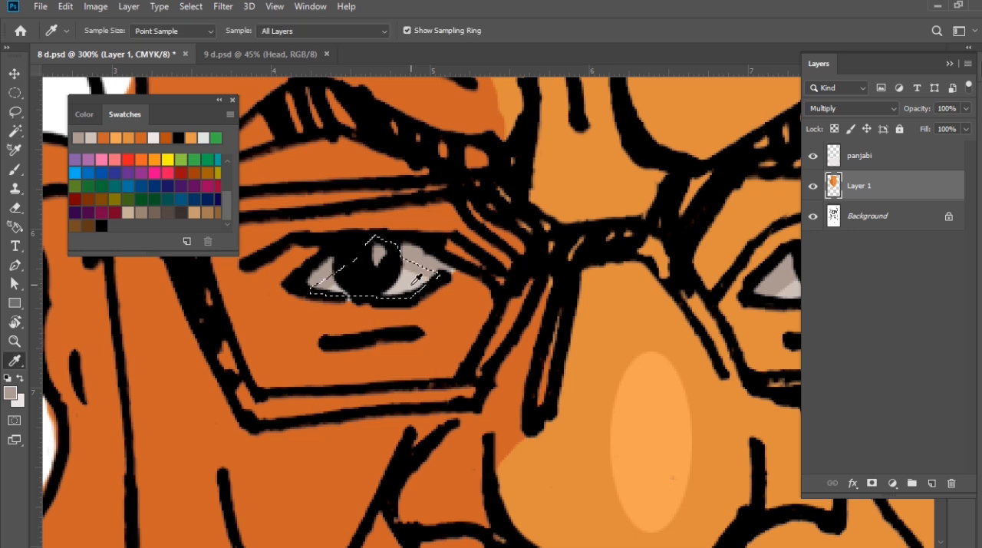
pyautogui.click(413, 281)
pyautogui.click(412, 281)
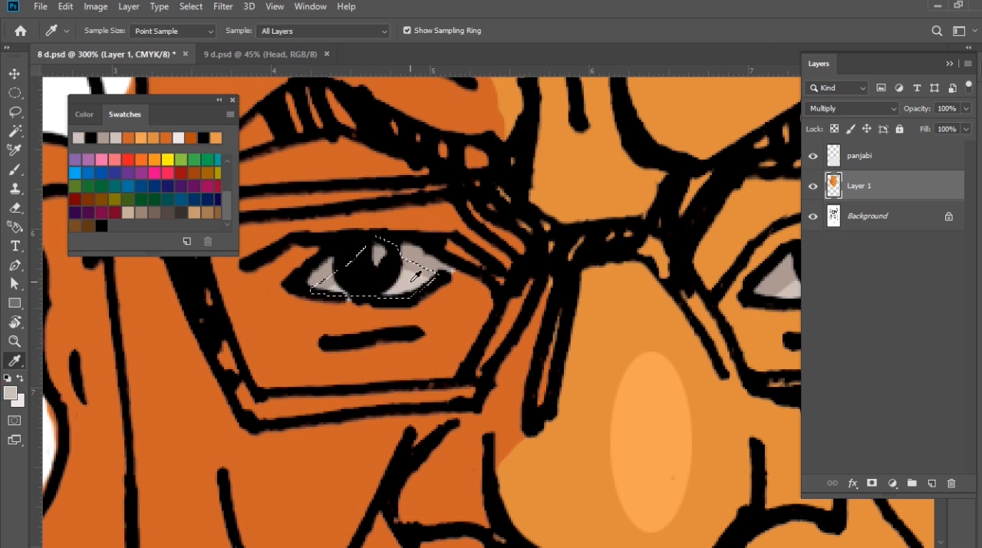
pyautogui.press('l')
pyautogui.hotkey('ctrl', 'd')
pyautogui.hotkey('ctrl', '-')
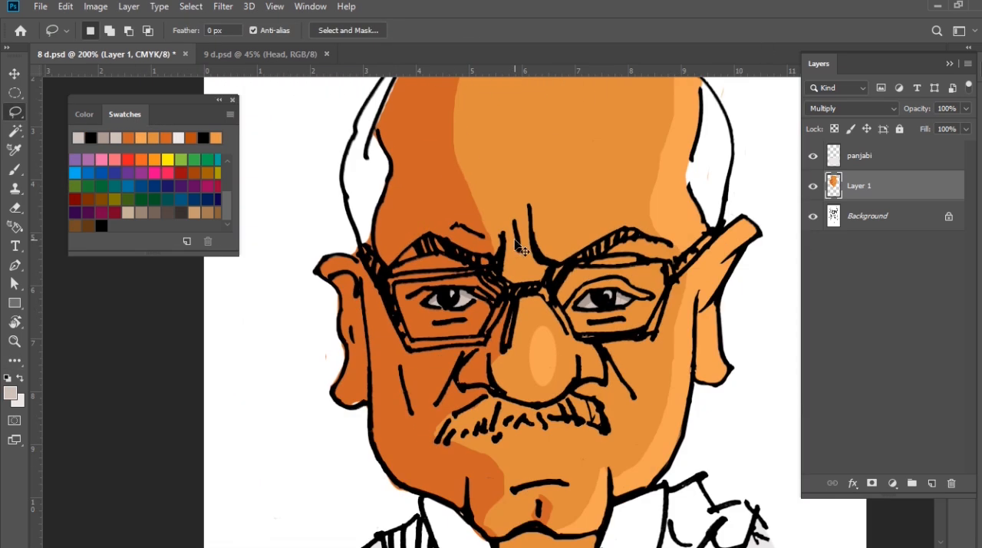
# Lasso the left-hand hair patch and fill it with the sampled light grey
pyautogui.moveTo(526, 204); pyautogui.dragTo(550, 295)
pyautogui.moveTo(434, 127); pyautogui.dragTo(400, 228)
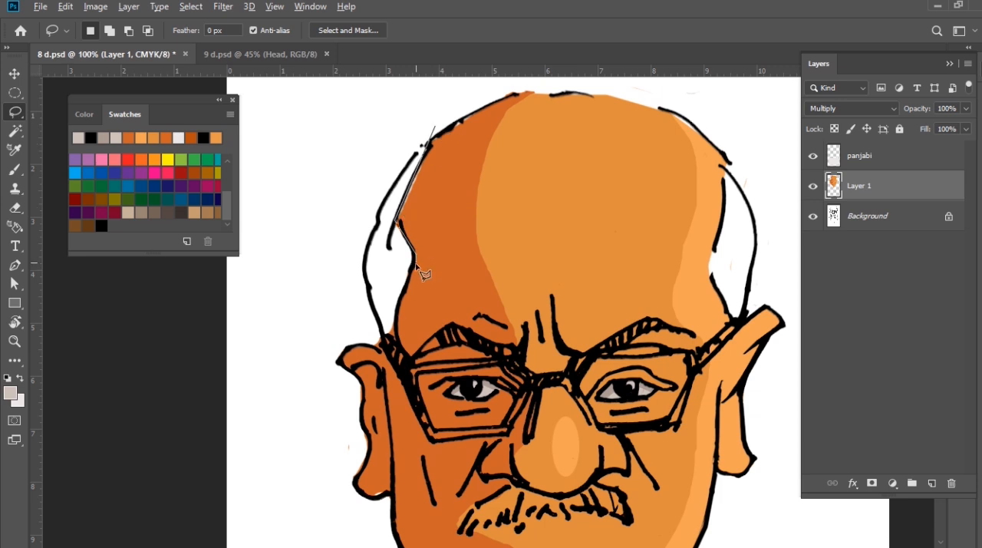
pyautogui.moveTo(379, 230)
pyautogui.mouseDown()
pyautogui.moveTo(423, 142)
pyautogui.moveTo(428, 152)
pyautogui.mouseUp()
pyautogui.hotkey('alt', 'BackSpace')
pyautogui.hotkey('ctrl', 'd')
# Lasso the right-hand hair patch and fill it with a lighter tint of the hair grey
pyautogui.moveTo(722, 164); pyautogui.dragTo(729, 198)
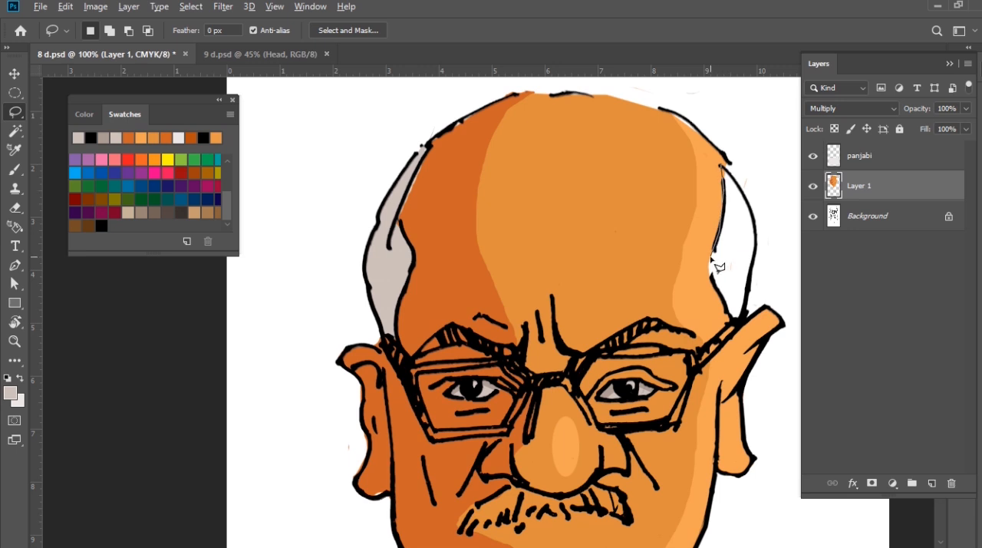
pyautogui.moveTo(762, 263); pyautogui.dragTo(758, 242)
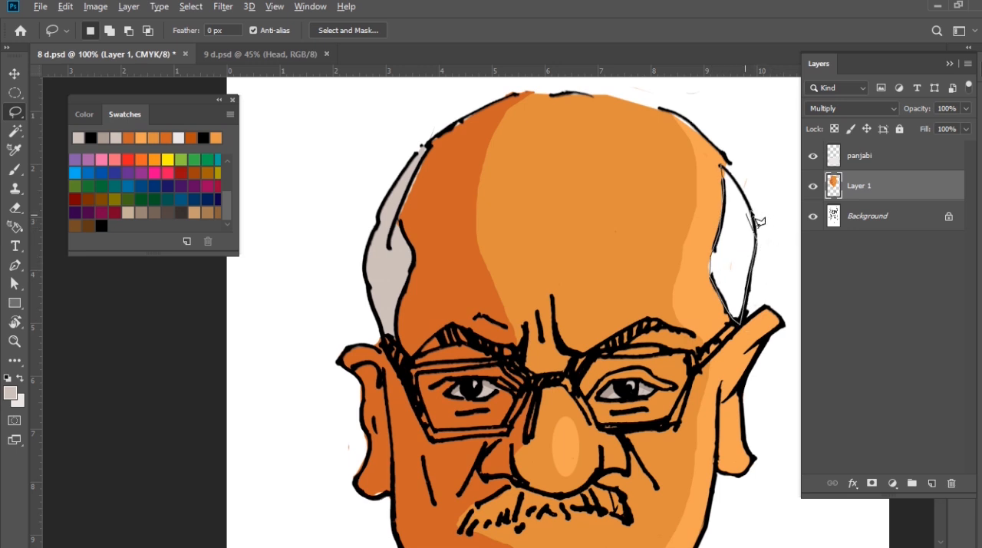
pyautogui.moveTo(740, 177); pyautogui.dragTo(724, 166)
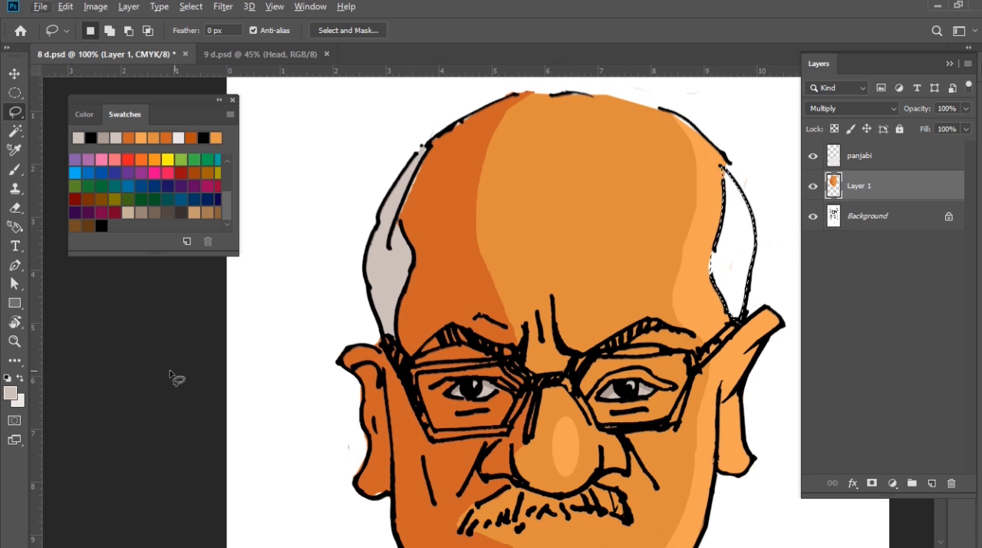
pyautogui.click(10, 393)
pyautogui.click(496, 323)
pyautogui.click(814, 299)
pyautogui.hotkey('alt', 'BackSpace')
pyautogui.hotkey('ctrl', 'd')
# Lasso the outer strip of the left-hand hair patch and fill it with a darker warm grey as shading
pyautogui.moveTo(415, 162)
pyautogui.mouseDown()
pyautogui.moveTo(375, 270)
pyautogui.moveTo(382, 262)
pyautogui.moveTo(393, 338)
pyautogui.moveTo(383, 335)
pyautogui.moveTo(365, 265)
pyautogui.moveTo(387, 205)
pyautogui.moveTo(415, 163)
pyautogui.mouseUp()
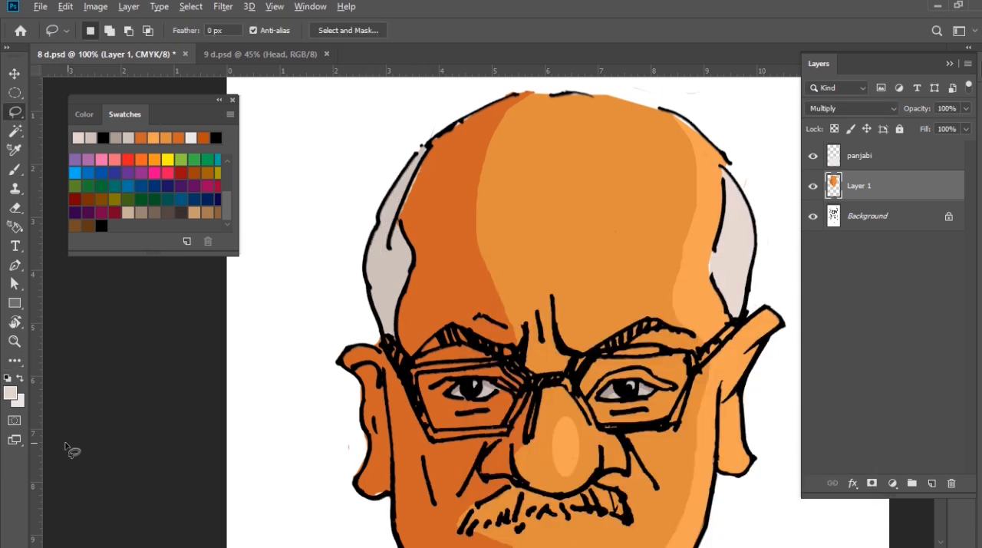
pyautogui.click(10, 393)
pyautogui.click(511, 354)
pyautogui.click(797, 297)
pyautogui.hotkey('alt', 'BackSpace')
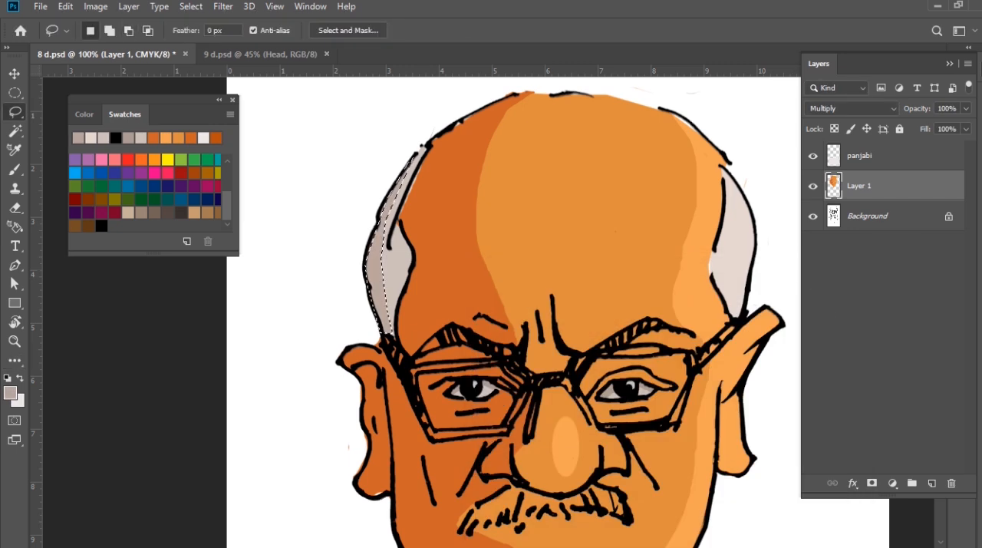
pyautogui.hotkey('ctrl', 'd')
# Lasso the inner part of the right ear and fill it with the medium orange sampled from the face
pyautogui.moveTo(630, 407); pyautogui.dragTo(584, 311)
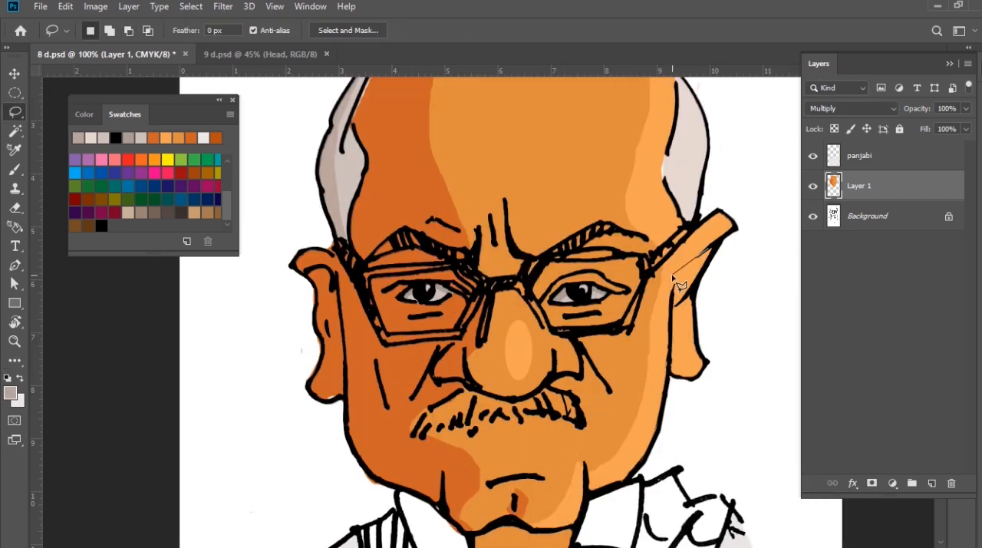
pyautogui.keyDown('alt'); pyautogui.click(718, 246); pyautogui.keyUp('alt')
pyautogui.press('i')
pyautogui.click(564, 341)
pyautogui.hotkey('alt', 'BackSpace')
pyautogui.hotkey('ctrl', 'd')
pyautogui.press('l')
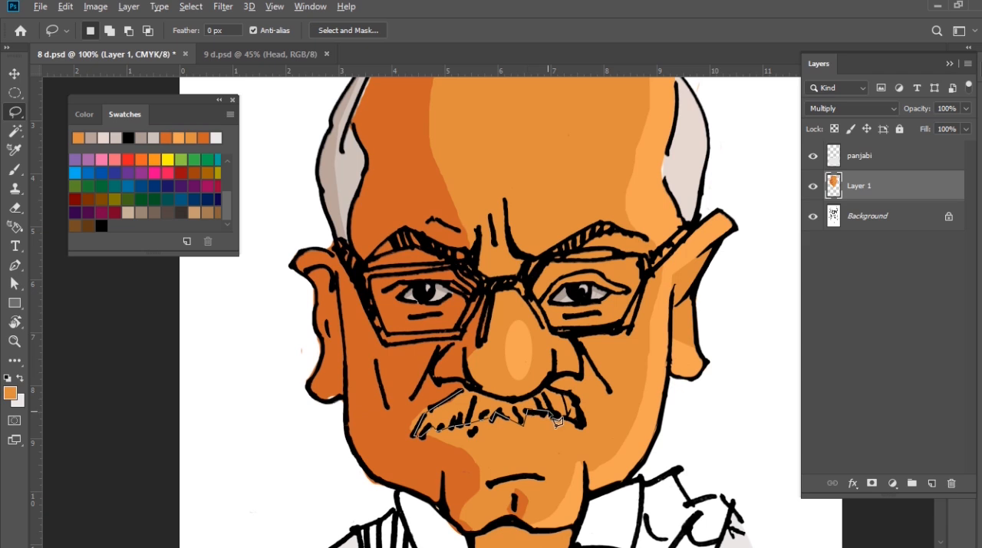
# Lasso the moustache and fill it with the light grey sampled from the left-hand hair patch
pyautogui.keyDown('alt'); pyautogui.click(470, 391); pyautogui.keyUp('alt')
pyautogui.hotkey('ctrl', 'BackSpace')
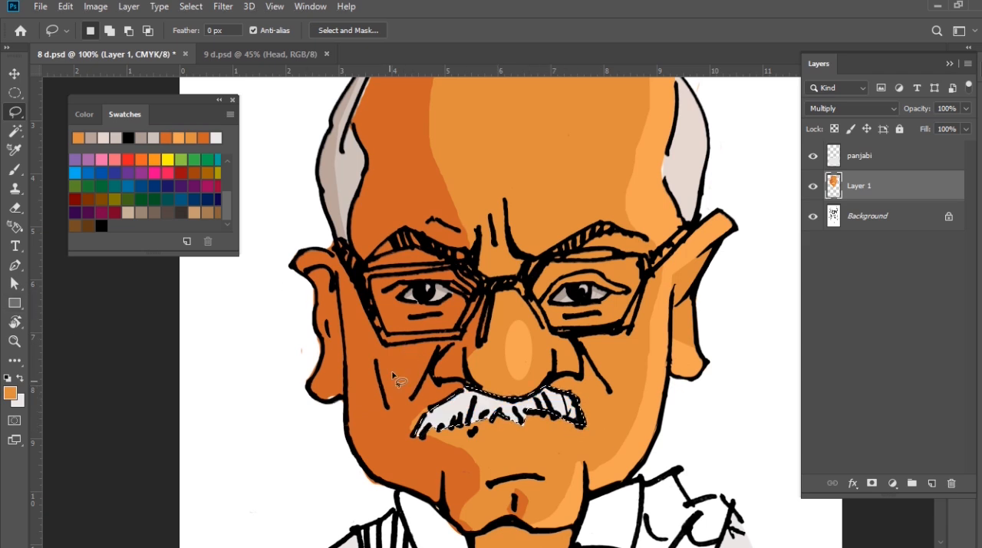
pyautogui.press('i')
pyautogui.click(351, 165)
pyautogui.hotkey('alt', 'BackSpace')
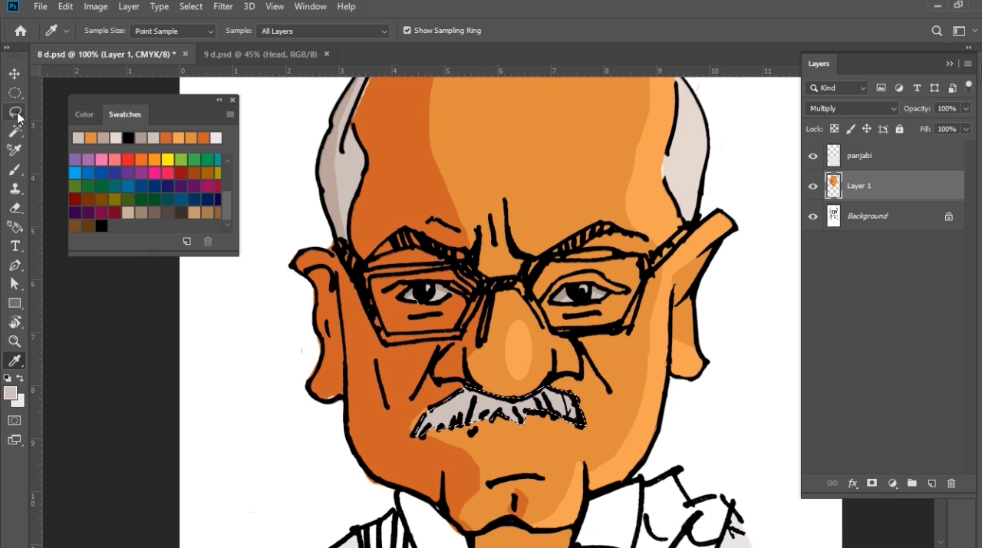
pyautogui.click(19, 117)
pyautogui.keyDown('ctrl'); pyautogui.click(510, 477); pyautogui.keyUp('ctrl')
# Lasso the left part of the moustache and fill it with a darker warm grey as shading
pyautogui.moveTo(408, 381); pyautogui.dragTo(430, 378)
pyautogui.moveTo(510, 338)
pyautogui.mouseDown()
pyautogui.moveTo(422, 296)
pyautogui.moveTo(346, 339)
pyautogui.moveTo(338, 377)
pyautogui.mouseUp()
pyautogui.keyDown('alt'); pyautogui.click(341, 394); pyautogui.keyUp('alt')
pyautogui.click(10, 393)
pyautogui.click(508, 355)
pyautogui.press('Return')
pyautogui.hotkey('alt', 'BackSpace')
pyautogui.hotkey('ctrl', 'd')
pyautogui.hotkey('ctrl', '-')
pyautogui.hotkey('ctrl', '-')
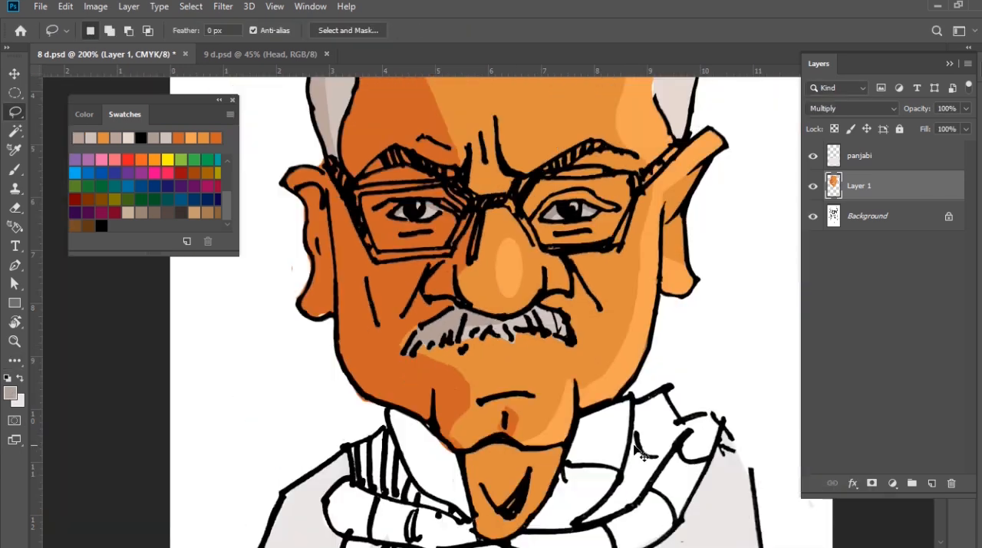
# Lasso the neck area under the chin and set the foreground colour to a slightly darker orange than the sampled neck colour
pyautogui.keyDown('ctrl'); pyautogui.click(498, 493); pyautogui.keyUp('ctrl')
pyautogui.keyDown('ctrl'); pyautogui.click(499, 492); pyautogui.keyUp('ctrl')
pyautogui.moveTo(419, 228)
pyautogui.mouseDown()
pyautogui.moveTo(449, 364)
pyautogui.moveTo(496, 424)
pyautogui.moveTo(499, 406)
pyautogui.moveTo(573, 356)
pyautogui.moveTo(561, 355)
pyautogui.moveTo(610, 282)
pyautogui.moveTo(628, 190)
pyautogui.moveTo(567, 224)
pyautogui.moveTo(507, 201)
pyautogui.moveTo(419, 226)
pyautogui.mouseUp()
pyautogui.press('i')
pyautogui.click(442, 265)
pyautogui.click(10, 393)
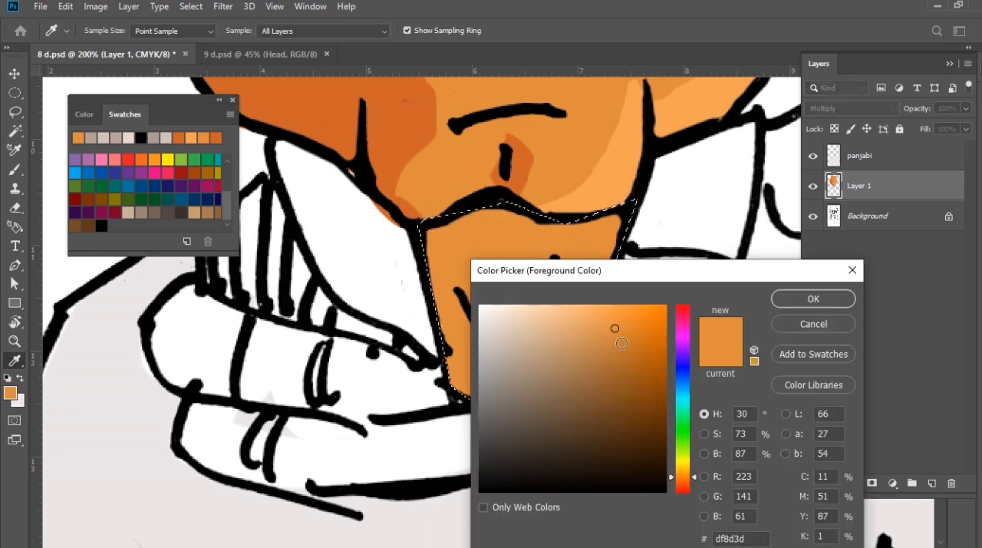
pyautogui.click(629, 340)
pyautogui.press('Return')
# Try filling the whole neck with the darker orange, and undo the fill
pyautogui.hotkey('alt', 'BackSpace')
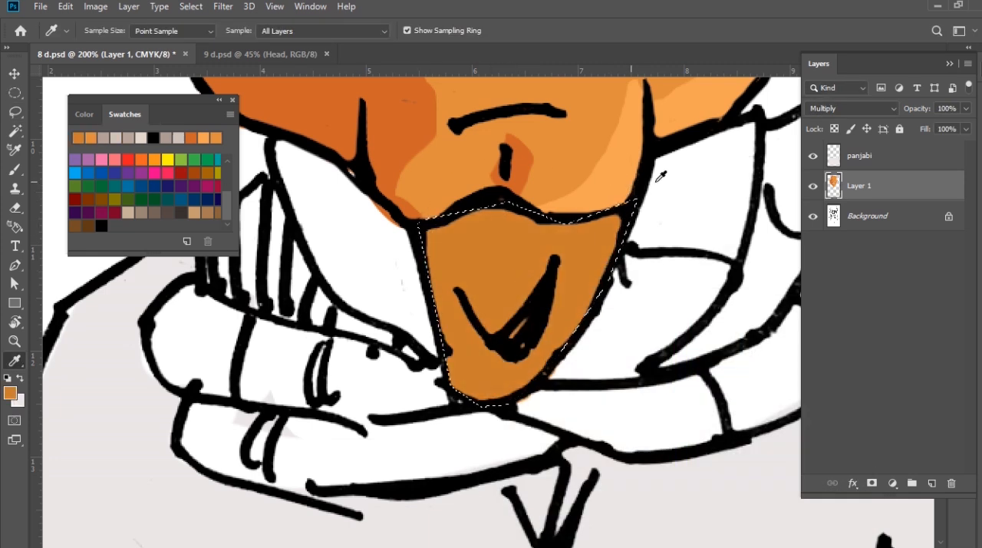
pyautogui.hotkey('ctrl', 'd')
pyautogui.press('l')
pyautogui.hotkey('ctrl', '-')
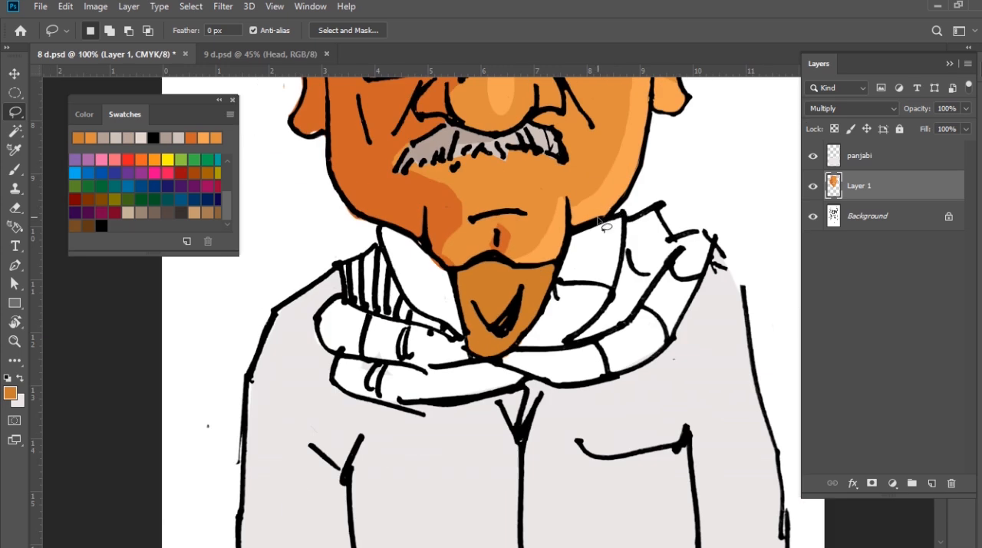
pyautogui.click(543, 267)
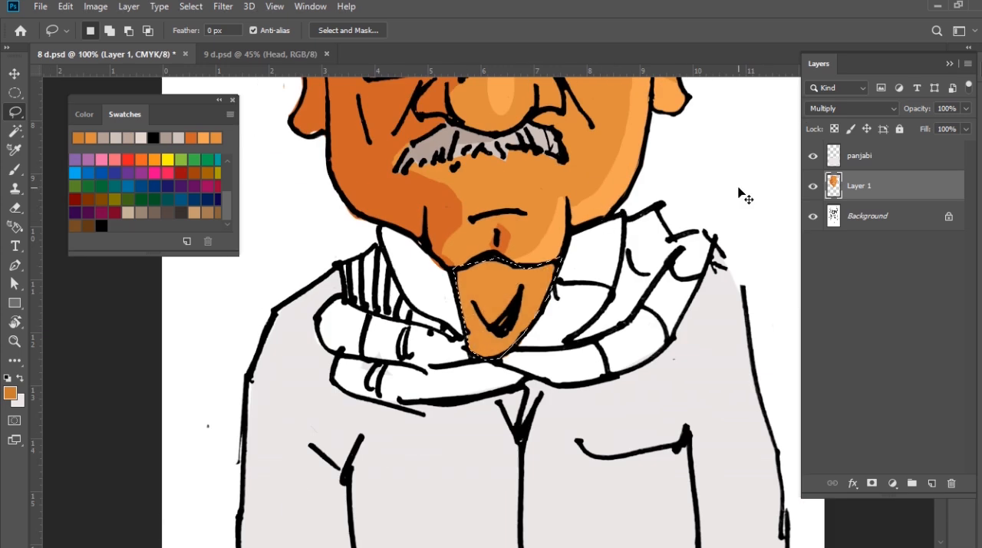
# Lasso the upper-left part of the neck below the chin line and fill it with the darker orange as shading
pyautogui.click(465, 330)
pyautogui.click(452, 268)
pyautogui.click(540, 270)
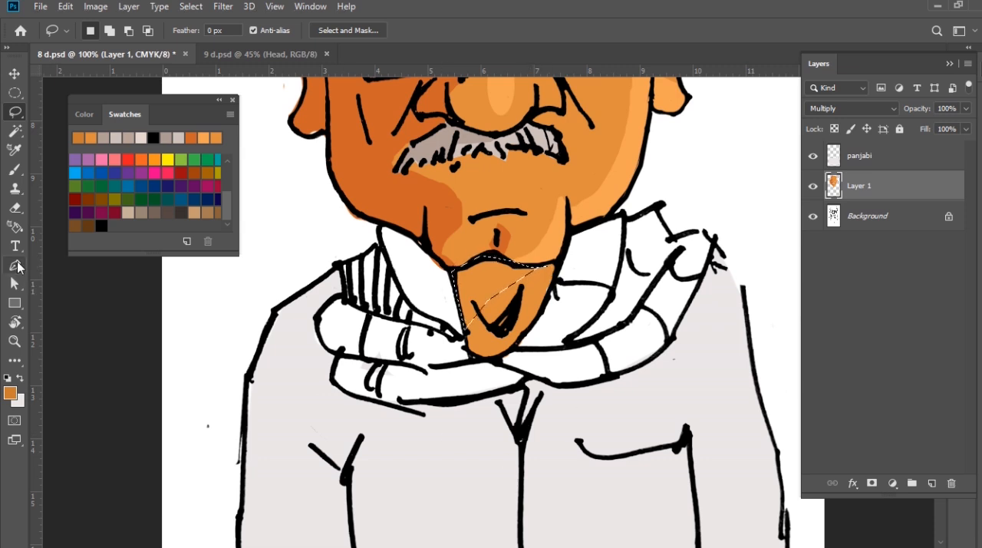
pyautogui.press('i')
pyautogui.hotkey('alt', 'BackSpace')
pyautogui.hotkey('ctrl', 'd')
pyautogui.press('m')
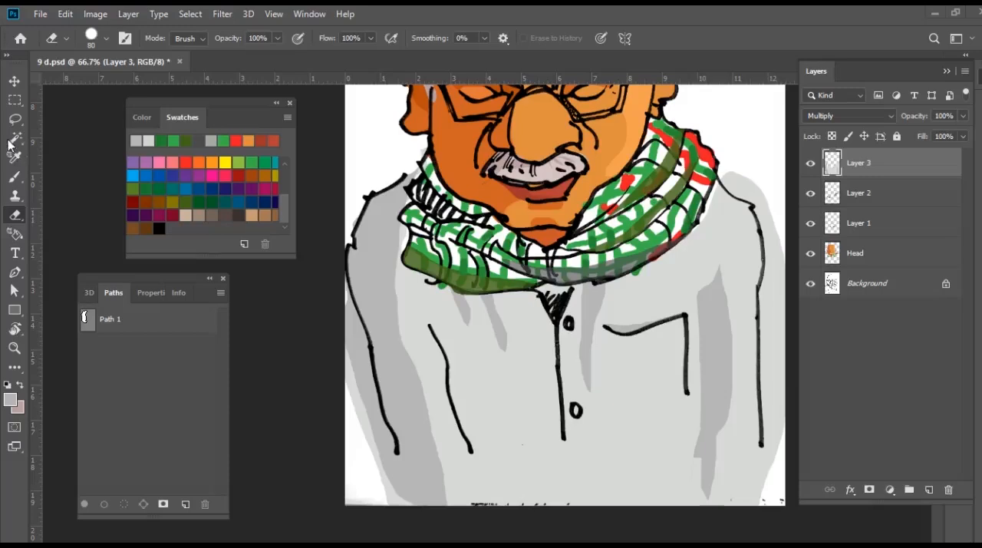
# In 9 d.psd, erase the grey coat colour spilling outside the sleeve outlines on both sides
pyautogui.moveTo(330, 308); pyautogui.dragTo(382, 495)
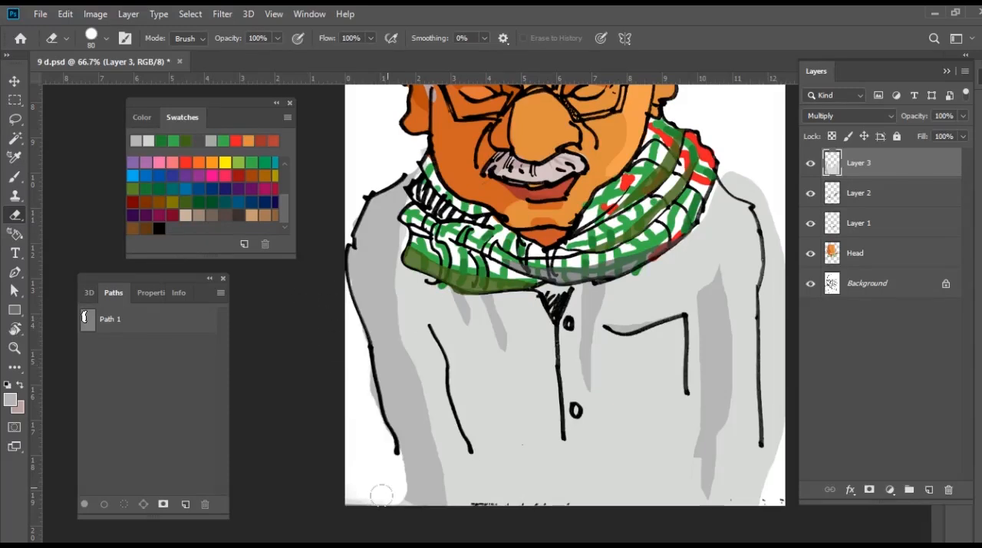
pyautogui.moveTo(731, 156)
pyautogui.mouseDown()
pyautogui.moveTo(760, 195)
pyautogui.moveTo(774, 254)
pyautogui.moveTo(773, 499)
pyautogui.mouseUp()
pyautogui.moveTo(585, 180); pyautogui.dragTo(593, 368)
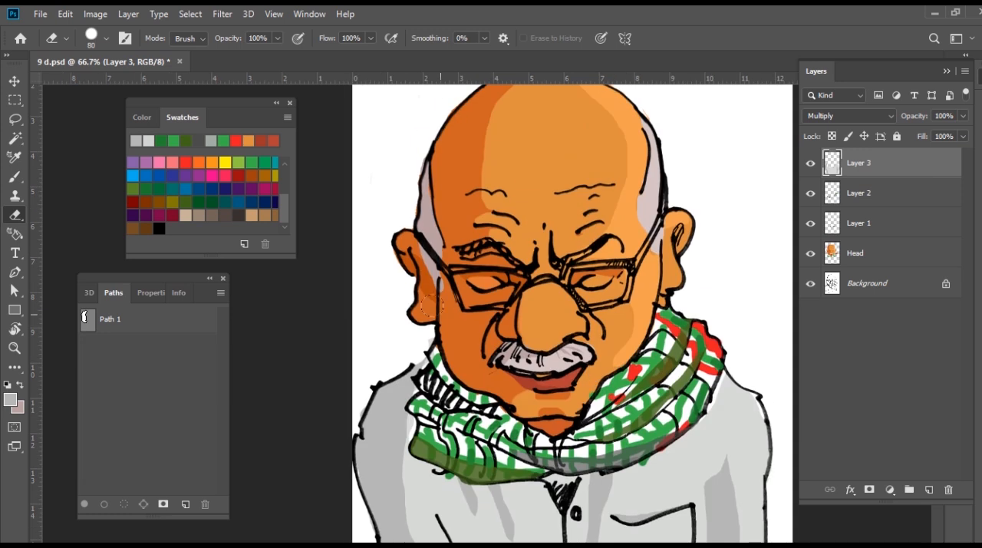
# Pick a light grey and brush a highlight onto the upper part of the right-hand sleeve
pyautogui.click(15, 177)
pyautogui.click(15, 120)
pyautogui.moveTo(731, 284); pyautogui.dragTo(720, 176)
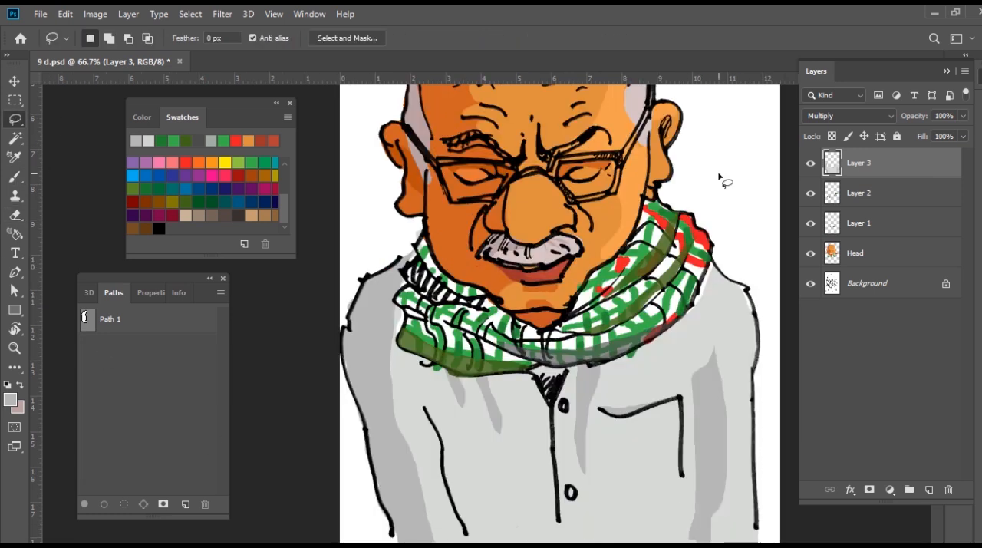
pyautogui.click(15, 177)
pyautogui.click(13, 398)
pyautogui.click(480, 333)
pyautogui.click(810, 306)
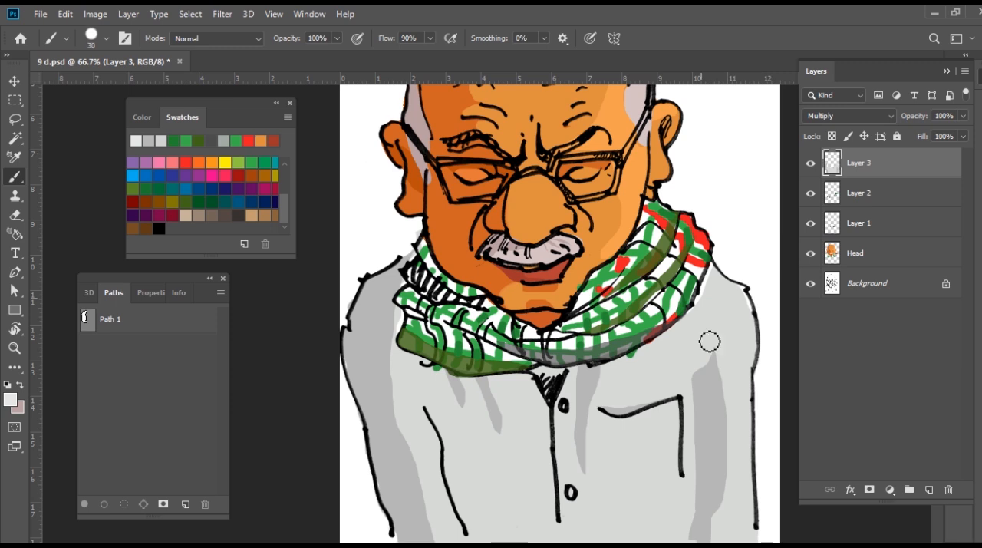
pyautogui.moveTo(739, 298); pyautogui.dragTo(750, 351)
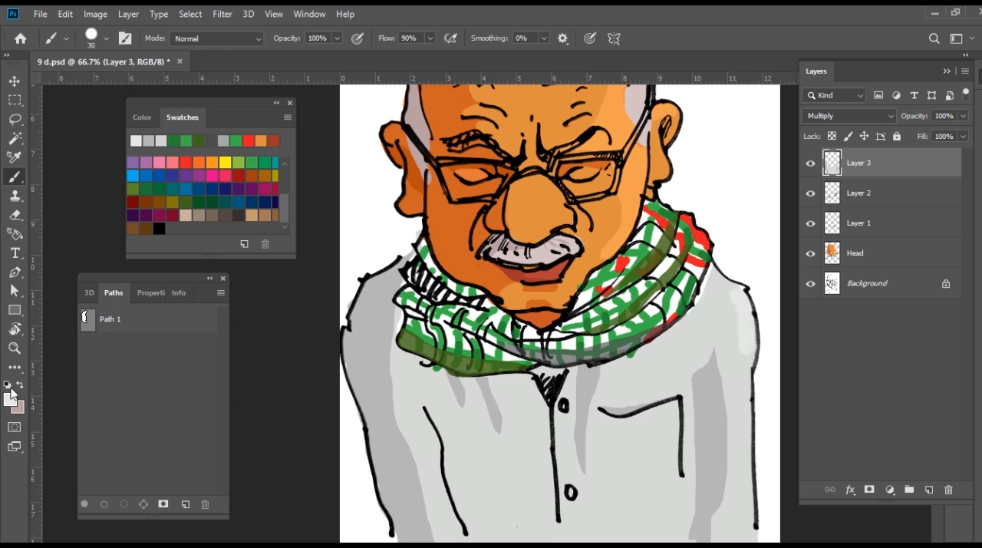
# Pick a near-white colour and brush highlights along the right-hand sleeve and on the chest below the scarf
pyautogui.click(13, 398)
pyautogui.click(485, 314)
pyautogui.click(811, 305)
pyautogui.moveTo(756, 298); pyautogui.dragTo(743, 537)
pyautogui.moveTo(620, 366); pyautogui.dragTo(608, 404)
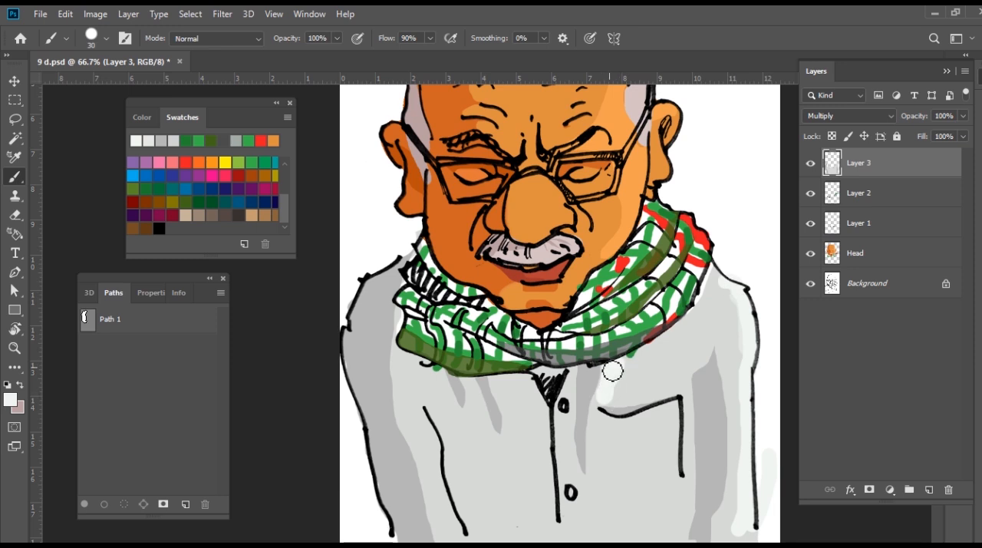
pyautogui.moveTo(716, 296); pyautogui.dragTo(667, 370)
pyautogui.moveTo(697, 309); pyautogui.dragTo(677, 356)
# Brush near-white highlights beside the left-hand sleeve crease and along the coat folds left of the buttons
pyautogui.moveTo(418, 413); pyautogui.dragTo(449, 529)
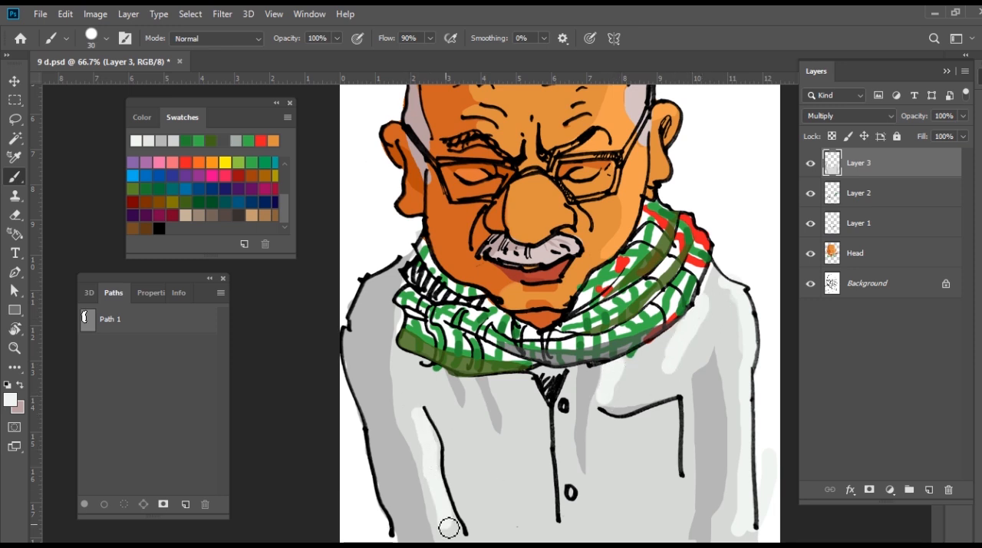
pyautogui.scroll(1, 477, 391)
pyautogui.moveTo(476, 393); pyautogui.dragTo(502, 483)
pyautogui.moveTo(519, 408); pyautogui.dragTo(527, 467)
pyautogui.click(539, 532)
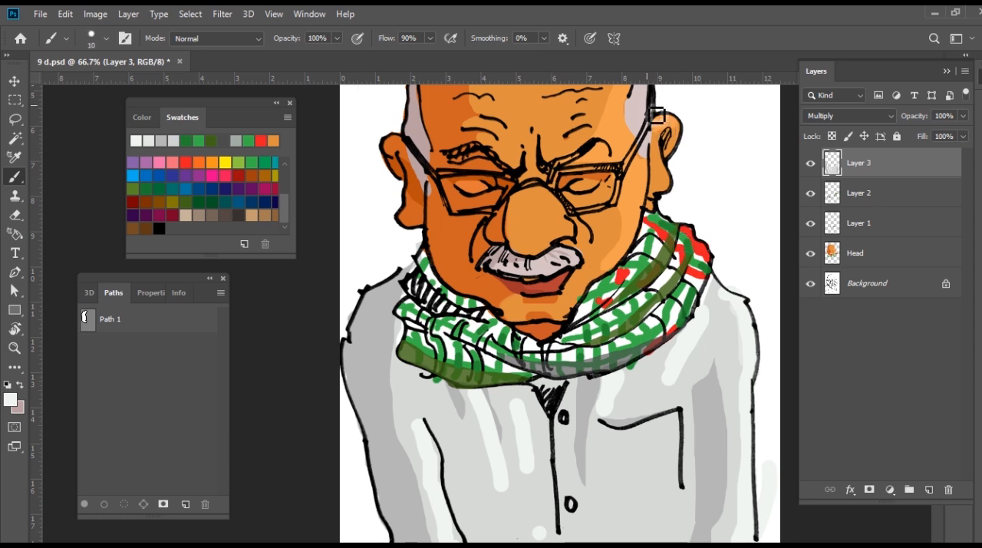
# On the Head layer, brush thin near-white strands into the right-hand hair patch with a small brush
pyautogui.scroll(2, 658, 115)
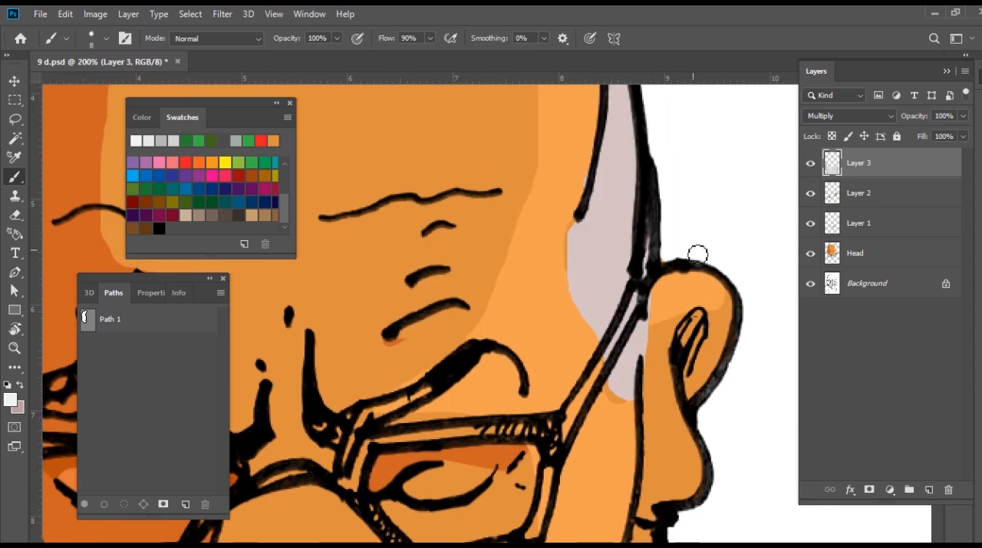
pyautogui.keyDown('ctrl'); pyautogui.click(611, 230); pyautogui.keyUp('ctrl')
pyautogui.moveTo(582, 266)
pyautogui.mouseDown()
pyautogui.moveTo(589, 321)
pyautogui.moveTo(606, 322)
pyautogui.mouseUp()
pyautogui.moveTo(619, 160); pyautogui.dragTo(625, 230)
pyautogui.moveTo(617, 250); pyautogui.dragTo(619, 262)
pyautogui.moveTo(626, 392); pyautogui.dragTo(624, 369)
pyautogui.moveTo(627, 338); pyautogui.dragTo(628, 354)
pyautogui.moveTo(617, 218); pyautogui.dragTo(598, 272)
pyautogui.hotkey('ctrl', 'z')
pyautogui.moveTo(588, 230); pyautogui.dragTo(581, 276)
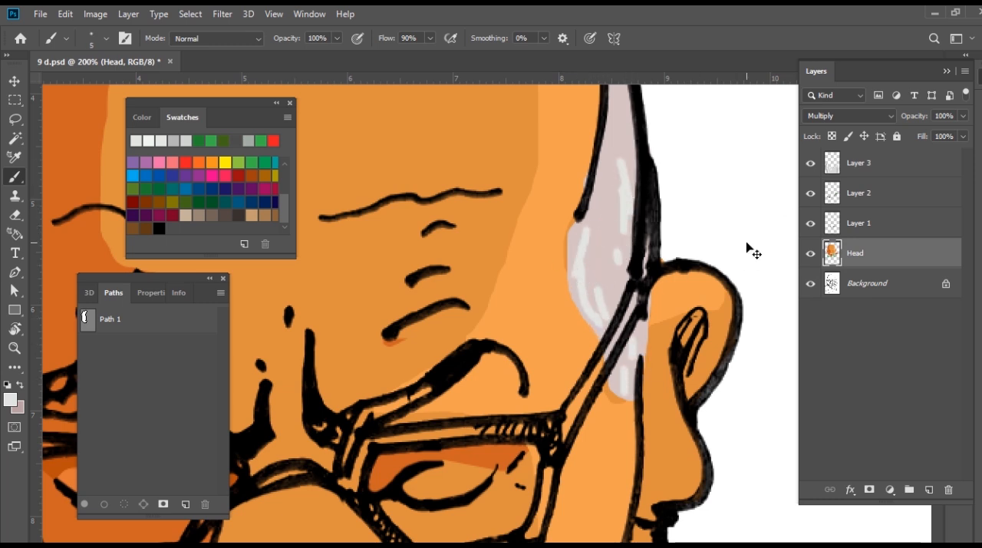
# Brush short near-white hair strokes across the whole moustache
pyautogui.hotkey('ctrl', '-')
pyautogui.moveTo(423, 300); pyautogui.dragTo(581, 132)
pyautogui.hotkey('ctrl', '+')
pyautogui.hotkey('ctrl', '+')
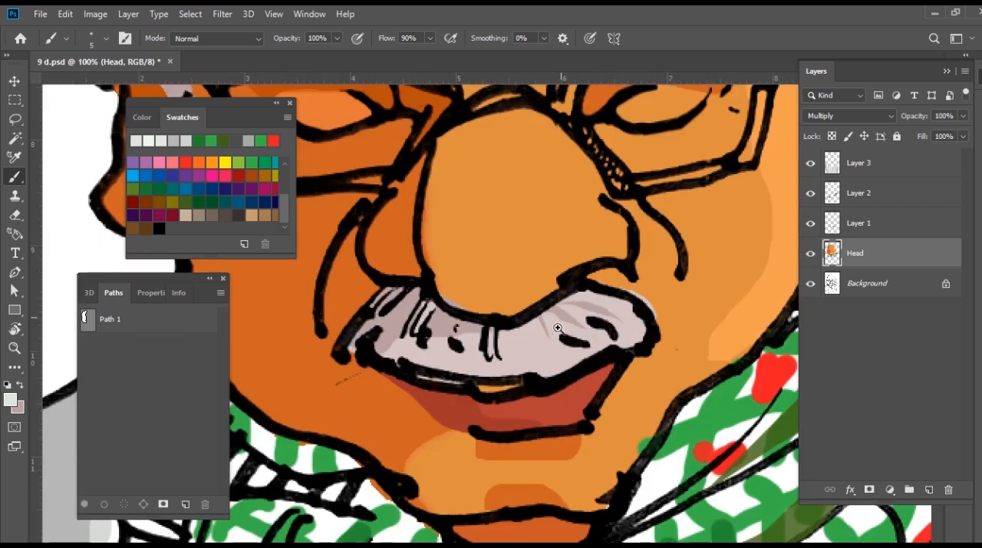
pyautogui.moveTo(605, 291)
pyautogui.mouseDown()
pyautogui.moveTo(665, 310)
pyautogui.moveTo(672, 328)
pyautogui.moveTo(596, 319)
pyautogui.moveTo(648, 322)
pyautogui.moveTo(637, 338)
pyautogui.moveTo(558, 327)
pyautogui.moveTo(614, 355)
pyautogui.moveTo(528, 349)
pyautogui.moveTo(495, 390)
pyautogui.moveTo(522, 381)
pyautogui.moveTo(518, 398)
pyautogui.moveTo(433, 361)
pyautogui.moveTo(439, 349)
pyautogui.moveTo(384, 341)
pyautogui.moveTo(372, 382)
pyautogui.moveTo(312, 344)
pyautogui.mouseUp()
pyautogui.moveTo(554, 366)
pyautogui.mouseDown()
pyautogui.moveTo(557, 402)
pyautogui.moveTo(555, 384)
pyautogui.mouseUp()
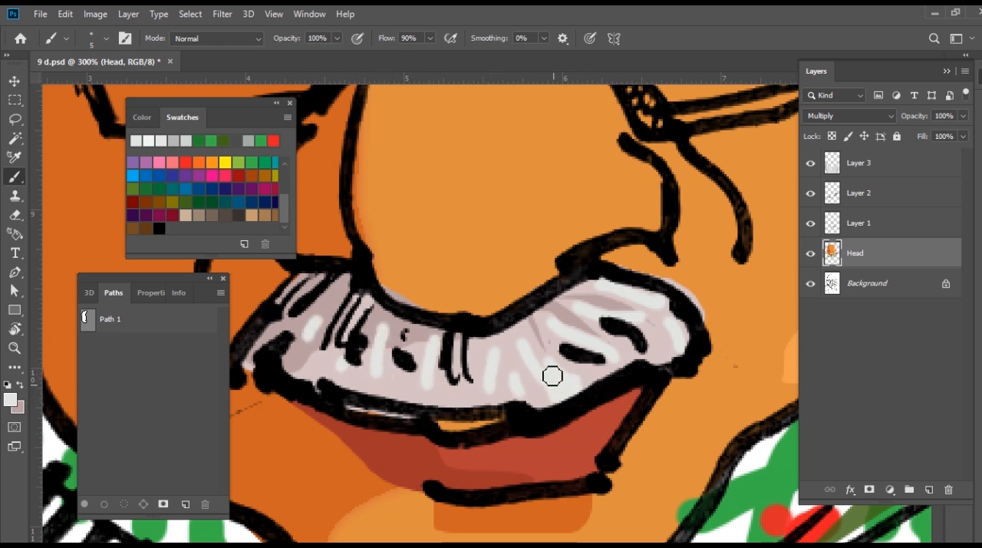
# Reset the colours to black and white and fill in the right-hand eyebrow with black brush strokes
pyautogui.hotkey('ctrl', '-')
pyautogui.hotkey('ctrl', '-')
pyautogui.hotkey('ctrl', '-')
pyautogui.hotkey('ctrl', '-')
pyautogui.hotkey('ctrl', '-')
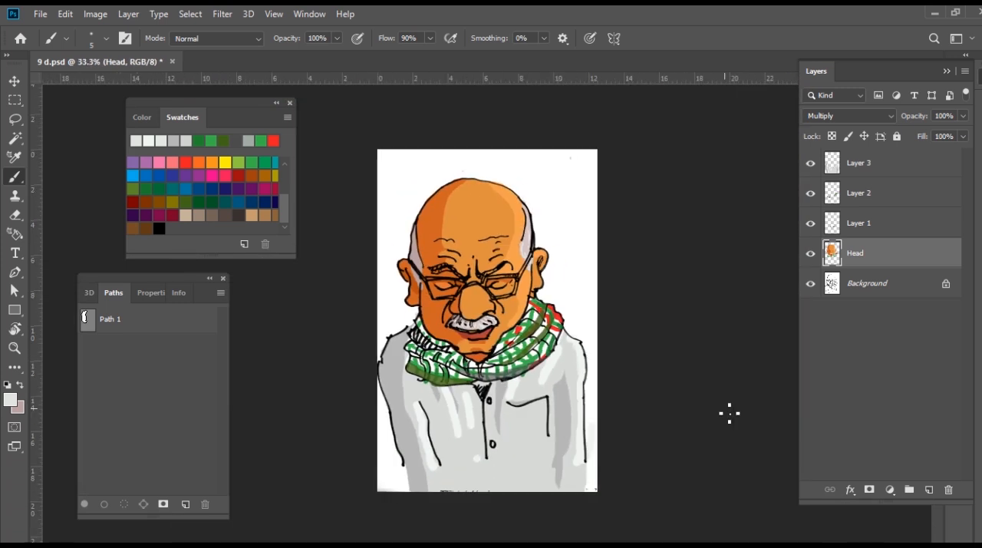
pyautogui.keyDown('ctrl'); pyautogui.click(475, 301); pyautogui.keyUp('ctrl')
pyautogui.keyDown('ctrl'); pyautogui.click(449, 283); pyautogui.keyUp('ctrl')
pyautogui.keyDown('ctrl'); pyautogui.click(435, 277); pyautogui.keyUp('ctrl')
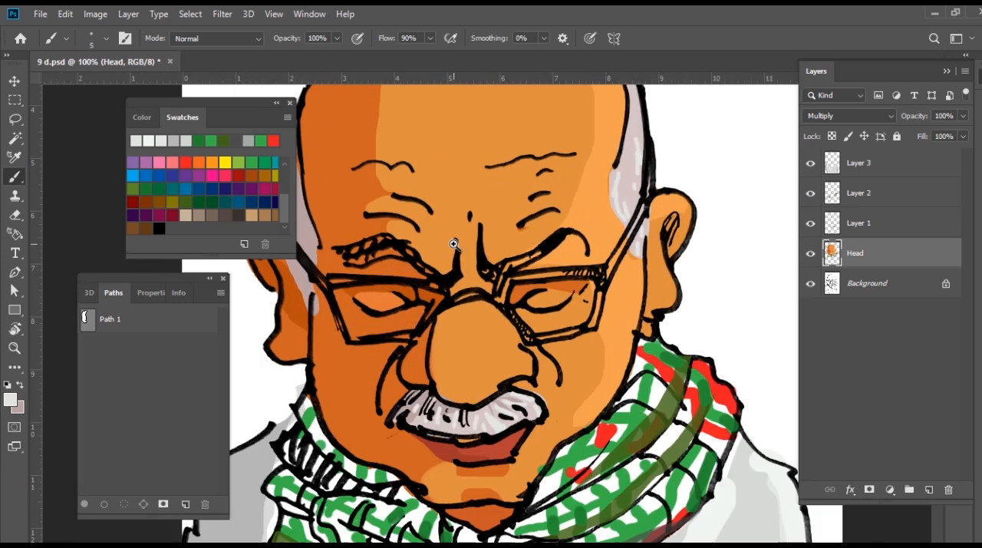
pyautogui.click(7, 385)
pyautogui.keyDown('ctrl'); pyautogui.click(513, 281); pyautogui.keyUp('ctrl')
pyautogui.moveTo(551, 264)
pyautogui.mouseDown()
pyautogui.moveTo(500, 263)
pyautogui.moveTo(552, 248)
pyautogui.moveTo(479, 281)
pyautogui.mouseUp()
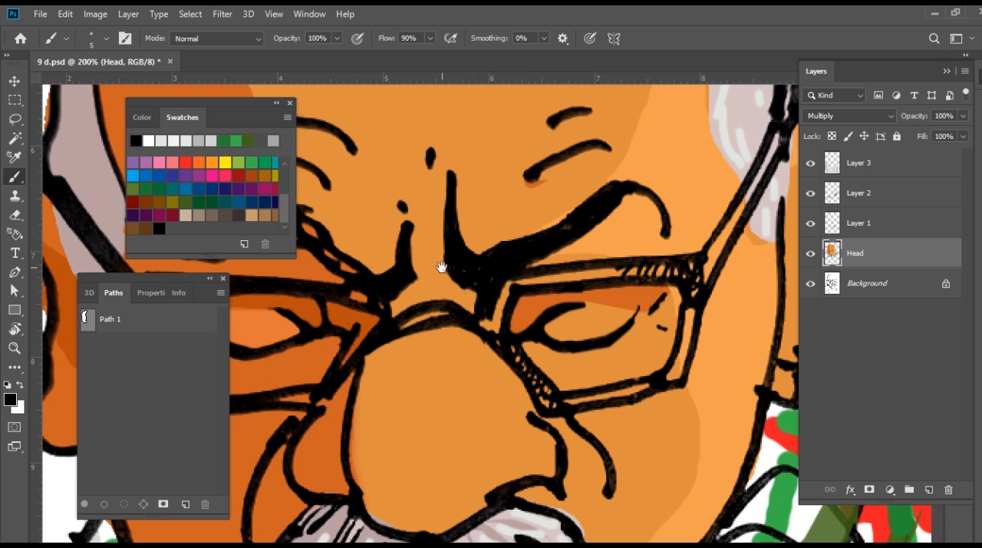
# Darken the left-hand eyebrow with black brush strokes between its outlines
pyautogui.moveTo(434, 253); pyautogui.dragTo(534, 256)
pyautogui.moveTo(452, 278); pyautogui.dragTo(429, 234)
pyautogui.moveTo(407, 218); pyautogui.dragTo(535, 227)
pyautogui.moveTo(477, 248); pyautogui.dragTo(521, 241)
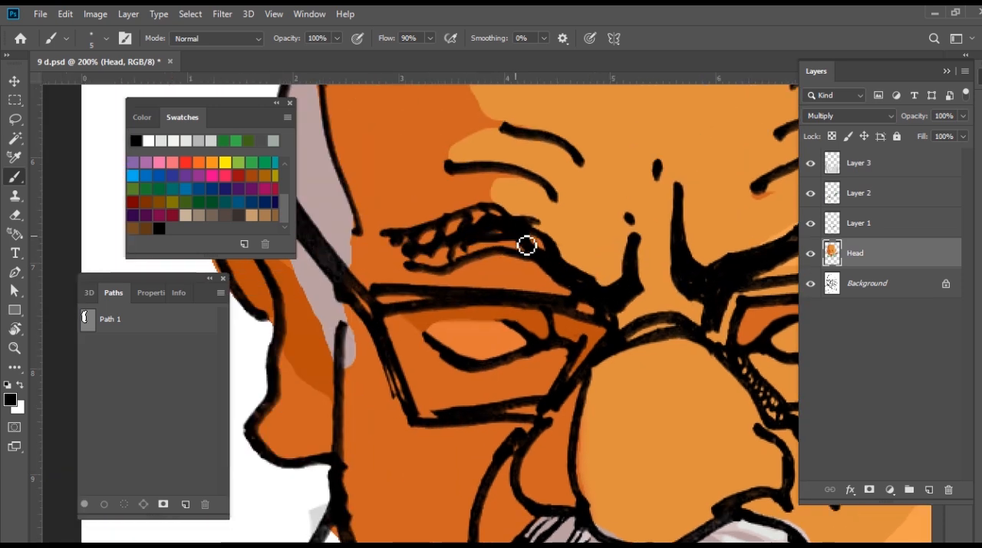
# Set the brush colour to a very dark brown and paint over the open hatching of the left-hand eyebrow
pyautogui.click(10, 399)
pyautogui.click(519, 465)
pyautogui.moveTo(519, 465); pyautogui.dragTo(512, 459)
pyautogui.click(811, 306)
pyautogui.moveTo(470, 228); pyautogui.dragTo(497, 218)
# Set the brush colour to a lighter greyish brown, RGB 81, 67, 67, for the eyebrow accents
pyautogui.moveTo(716, 271); pyautogui.dragTo(494, 341)
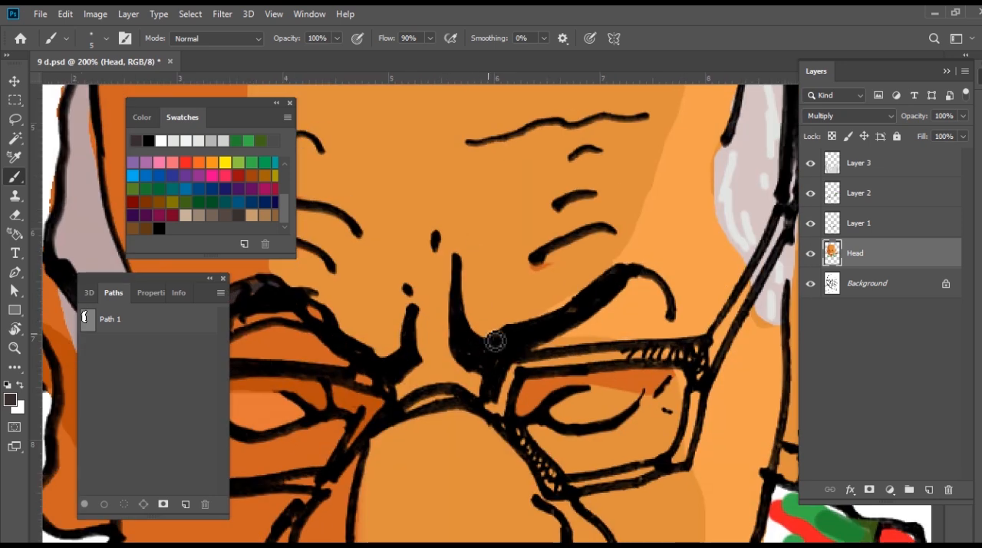
pyautogui.click(10, 400)
pyautogui.click(499, 445)
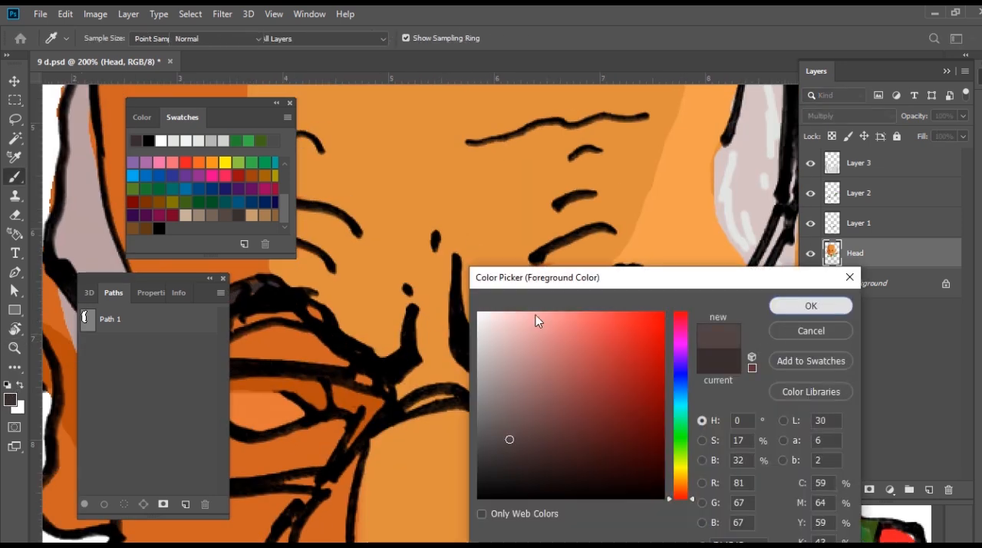
pyautogui.click(811, 306)
pyautogui.press('b')
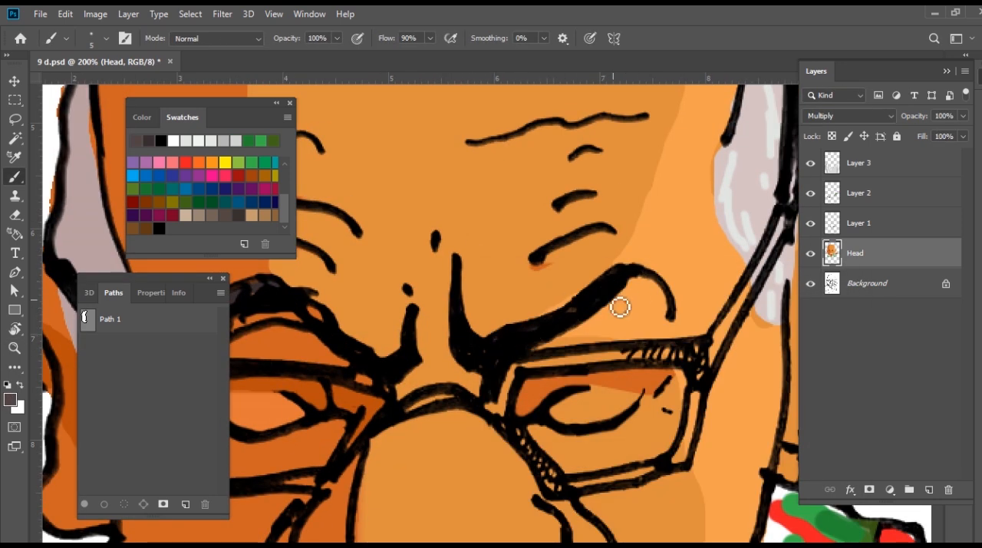
pyautogui.moveTo(360, 302); pyautogui.dragTo(460, 296)
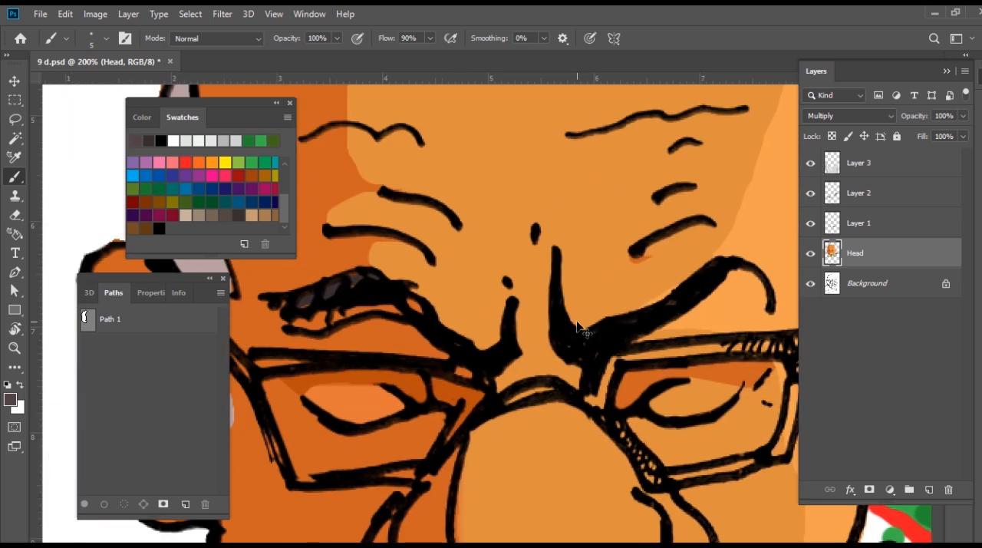
pyautogui.scroll(-6, 581, 329)
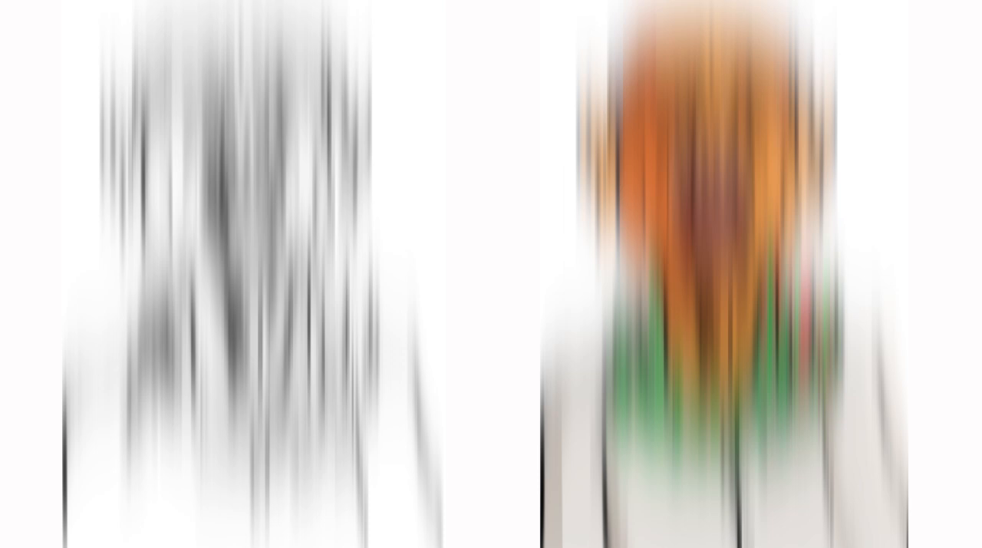